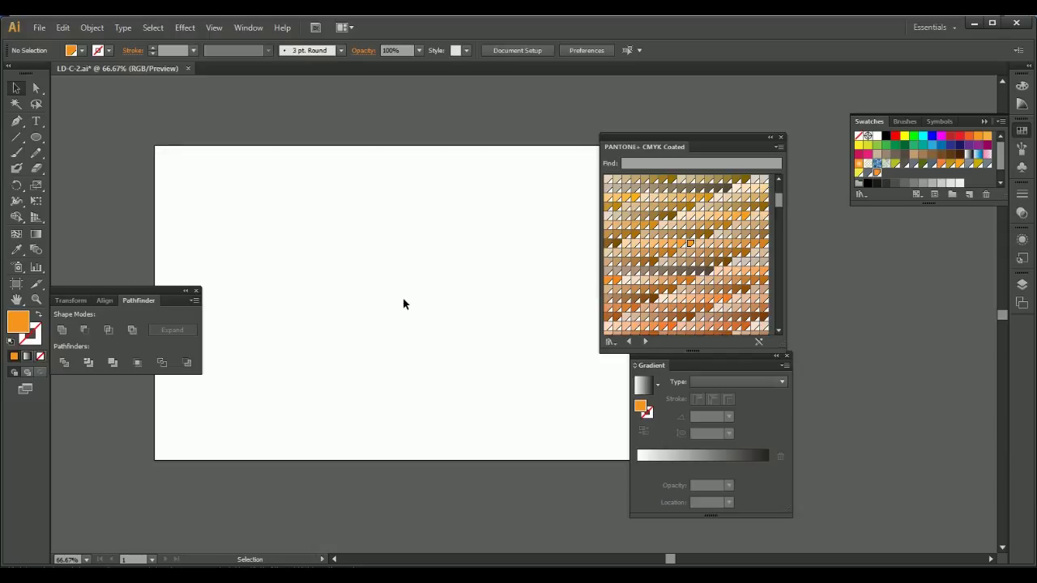
Draw an orange circle about 342 px in diameter near the middle of the artboard and nudge it slightly up
drag(414, 308, 395, 308)
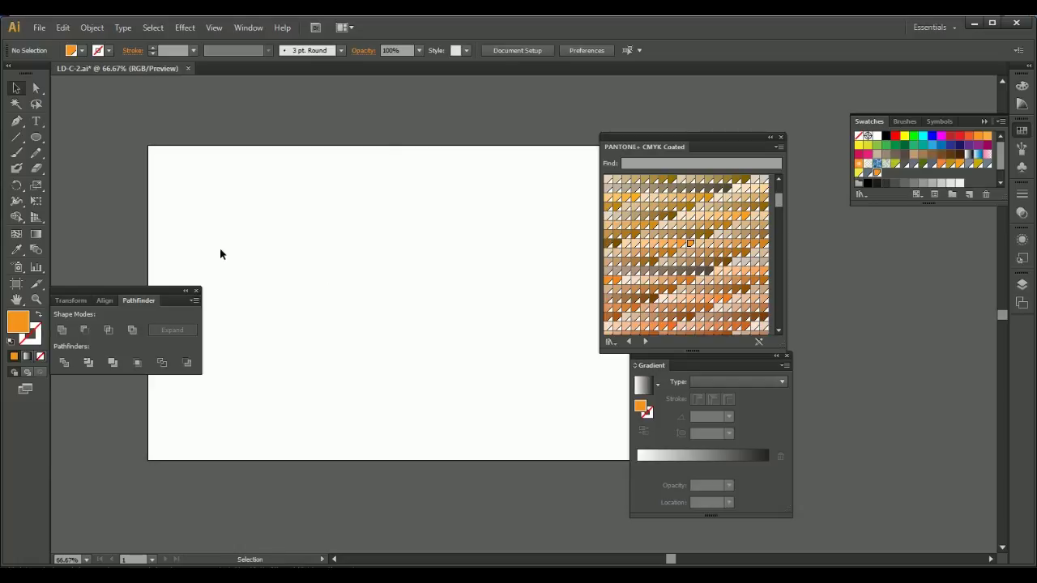
key(space)
mouse_move(335, 241)
mouse_down()
mouse_move(363, 236)
mouse_move(316, 235)
mouse_up()
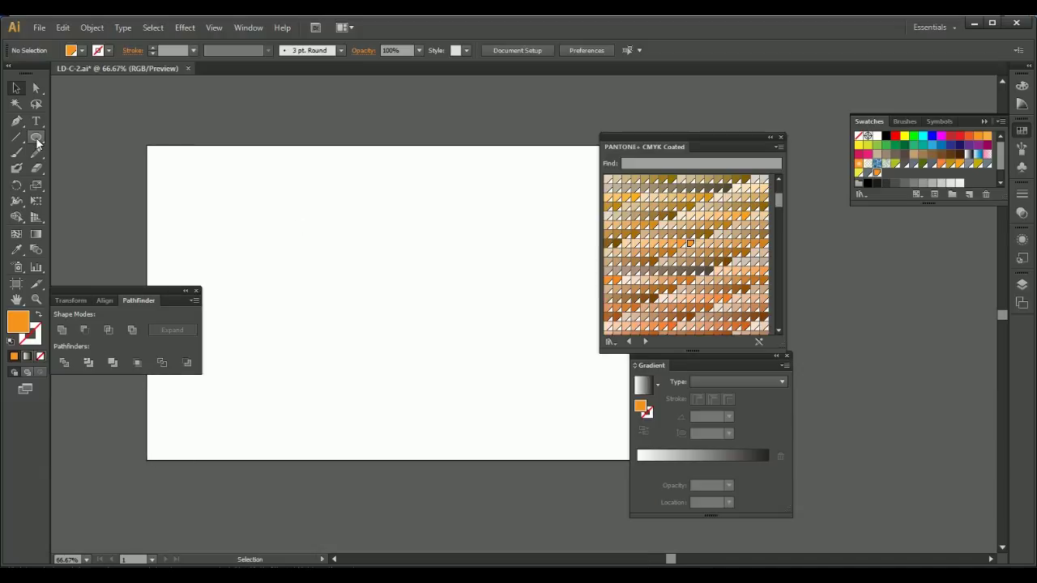
drag(37, 139, 87, 170)
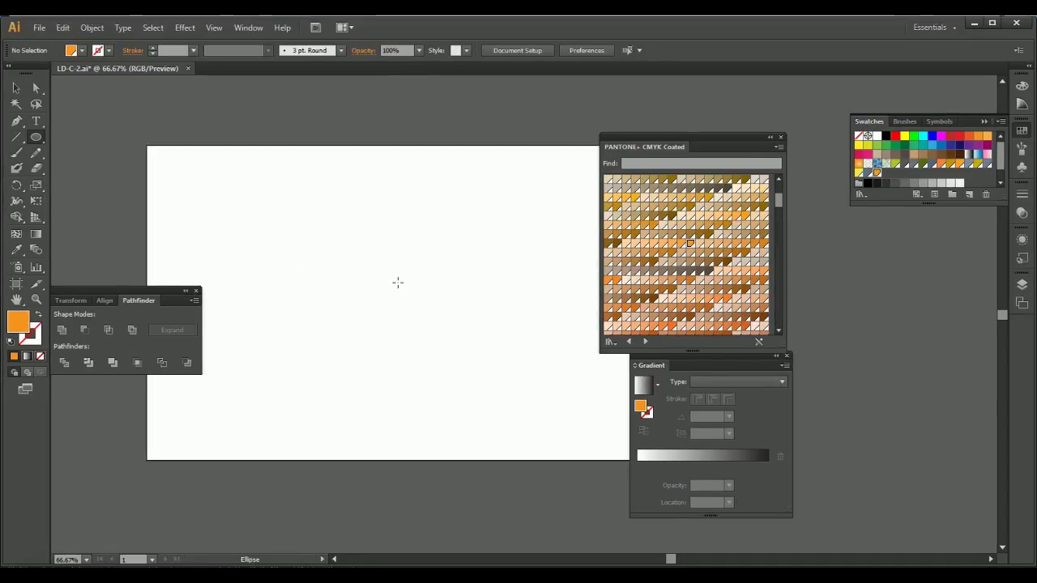
drag(346, 227, 496, 373)
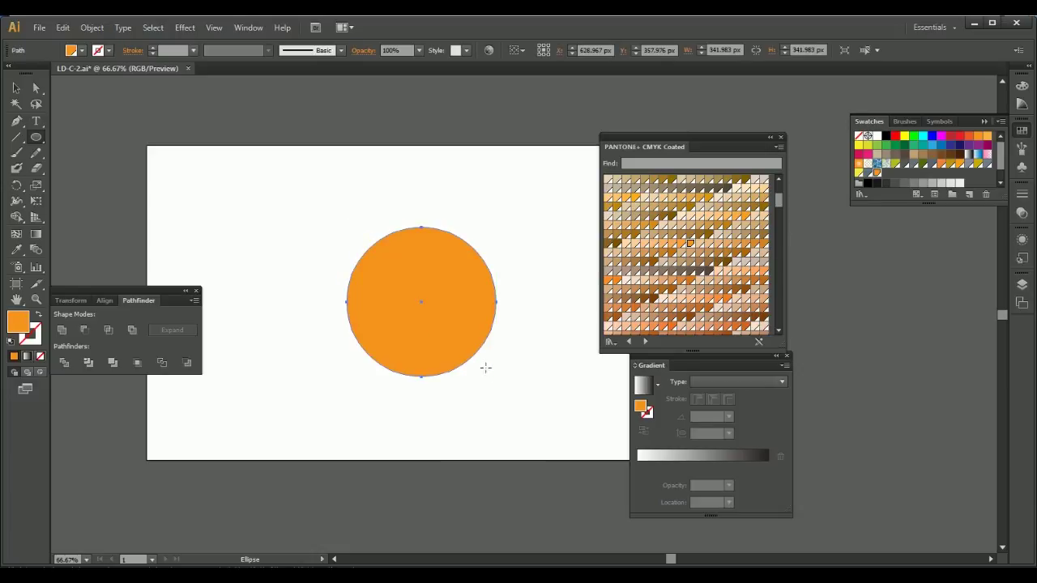
click(18, 89)
drag(445, 289, 449, 277)
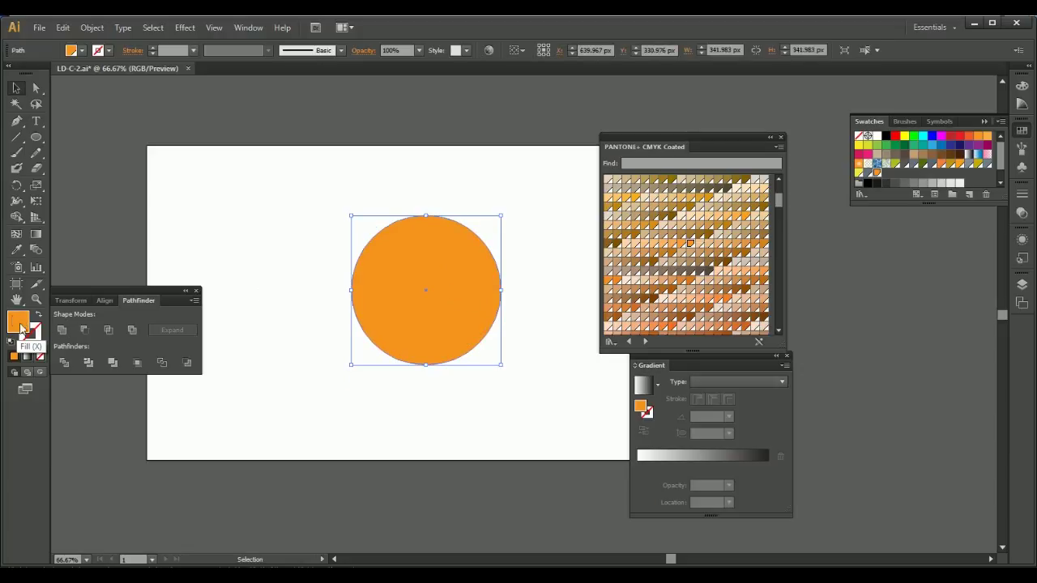
Try brown #A5631B and a teal swatch as the circle's fill, moving the circle slightly higher
double_click(15, 325)
drag(660, 300, 666, 290)
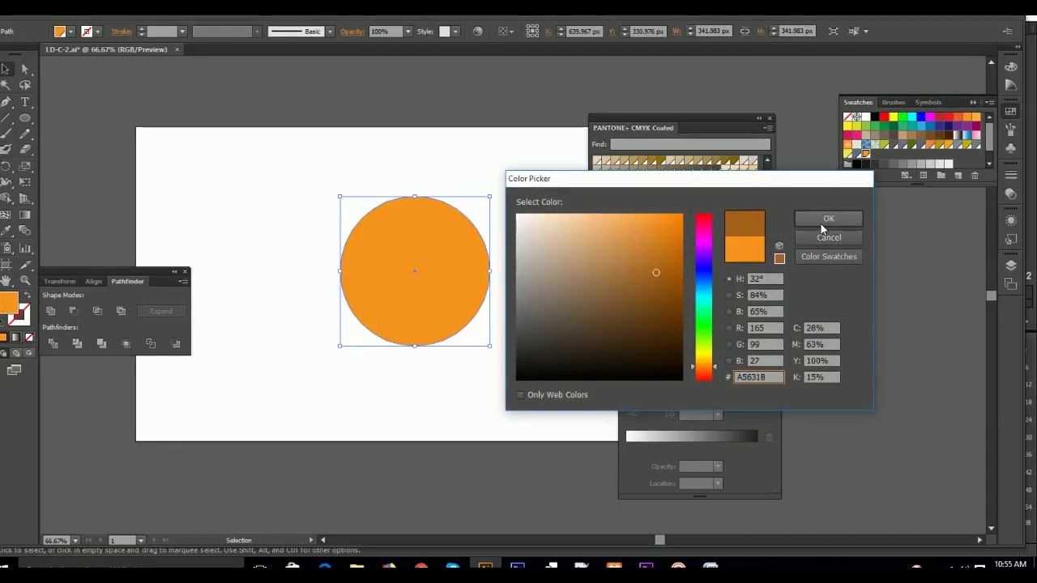
click(822, 220)
mouse_move(430, 299)
mouse_down()
mouse_move(430, 276)
mouse_move(440, 296)
mouse_up()
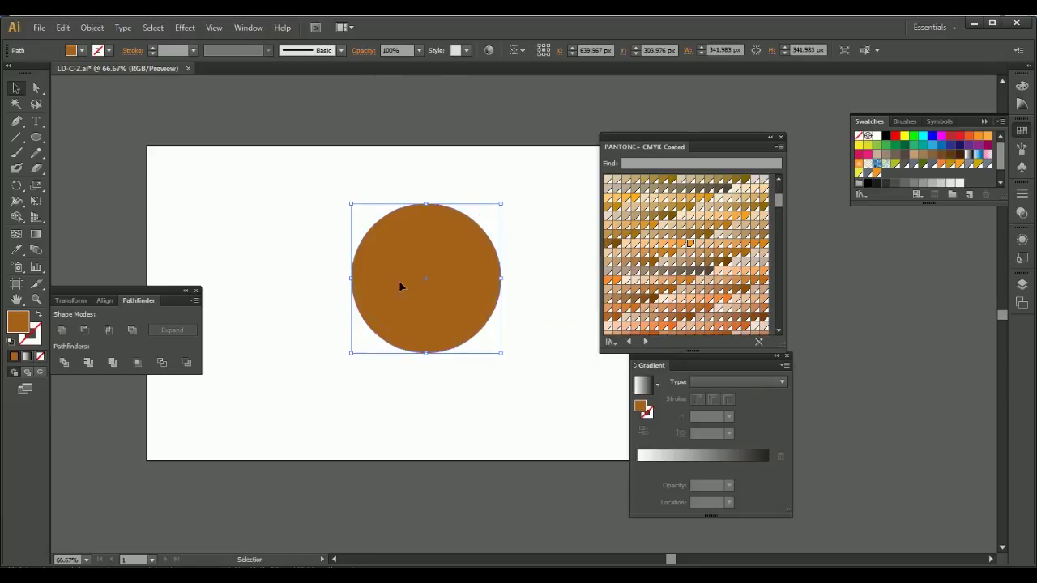
click(923, 145)
click(307, 213)
click(453, 279)
Give the circle a 1 pt black stroke
click(35, 339)
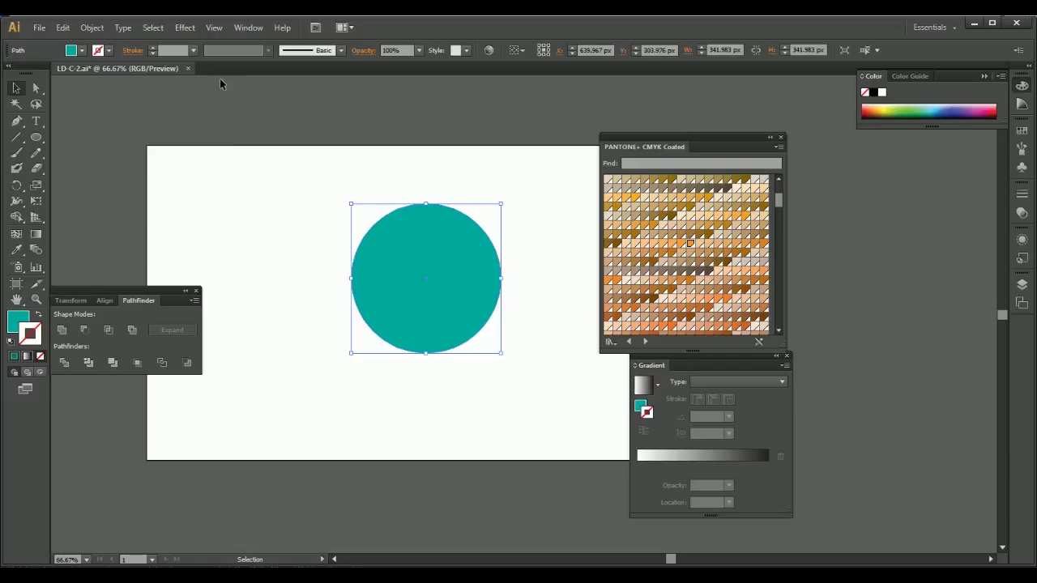
click(194, 50)
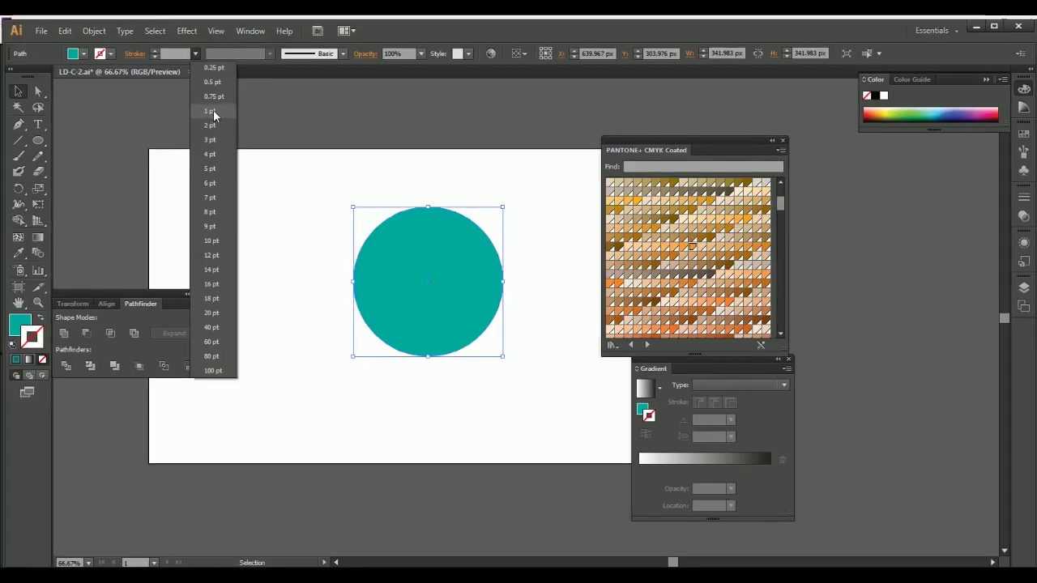
click(210, 111)
click(518, 190)
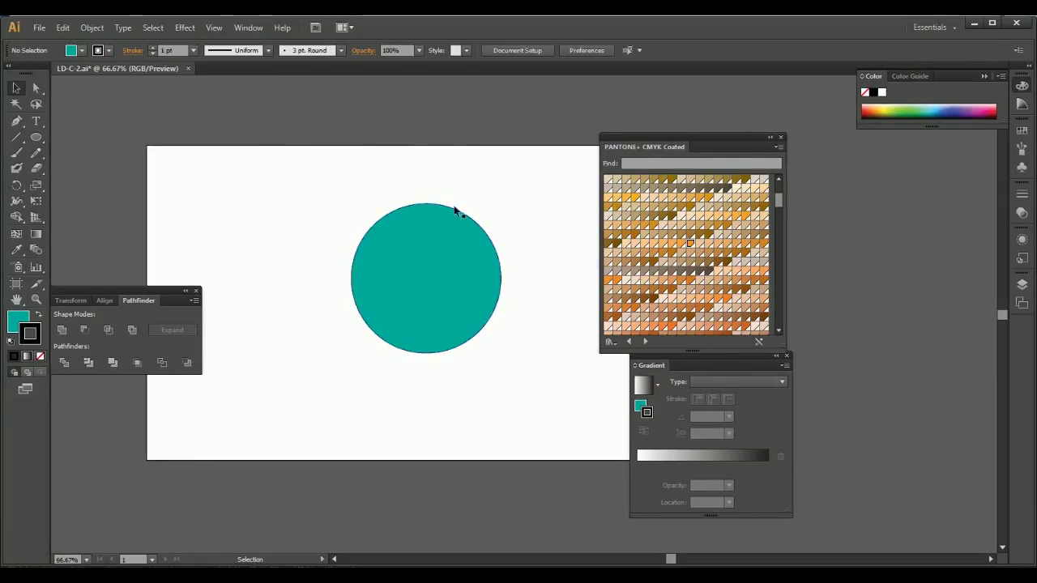
Remove the circle's fill so only the outline is left, and move the circle slightly down
click(396, 296)
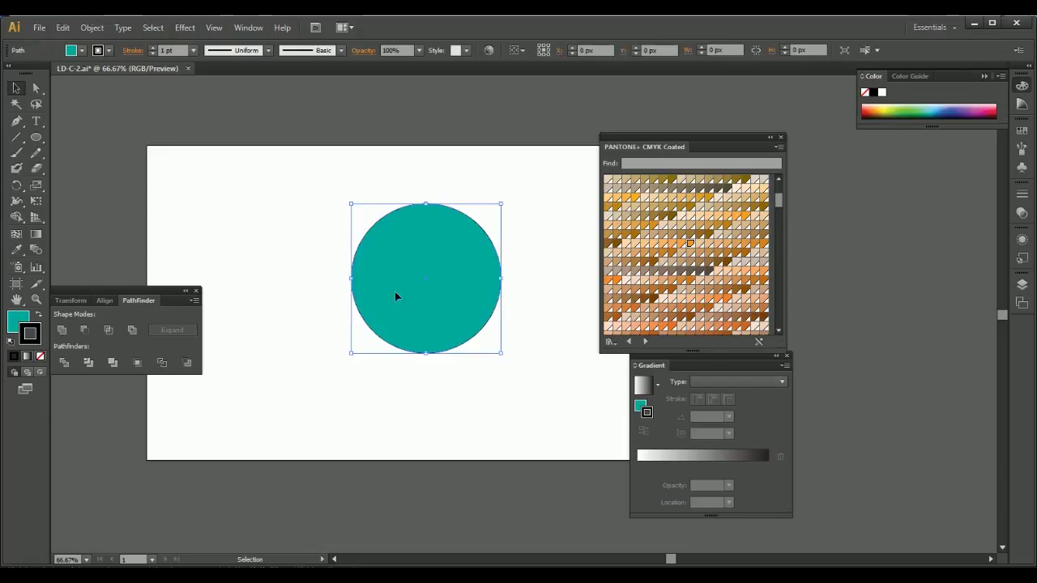
click(19, 322)
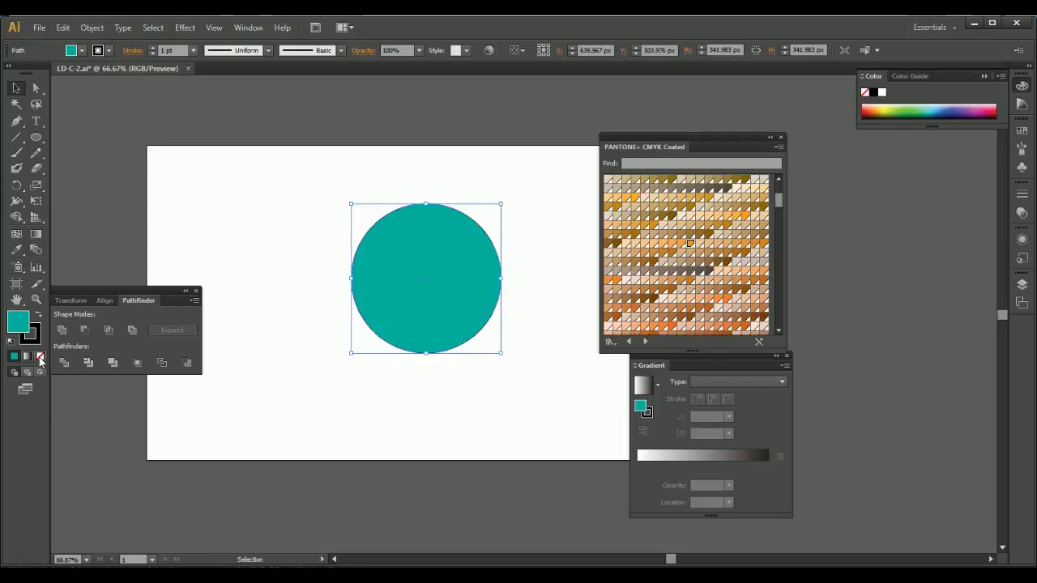
click(40, 356)
drag(298, 191, 539, 358)
click(539, 353)
drag(500, 278, 501, 300)
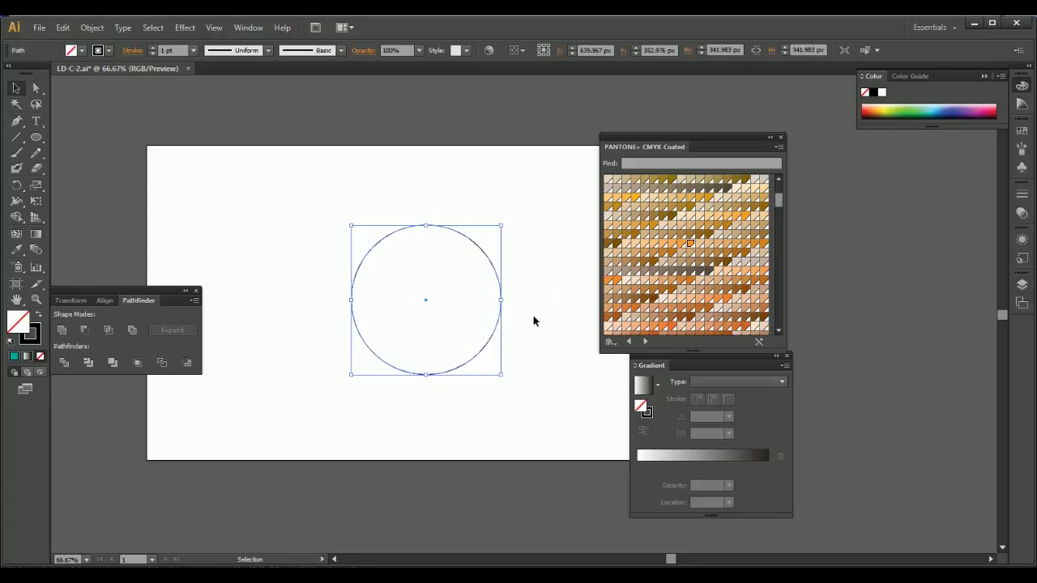
click(391, 191)
drag(354, 194, 477, 246)
click(372, 205)
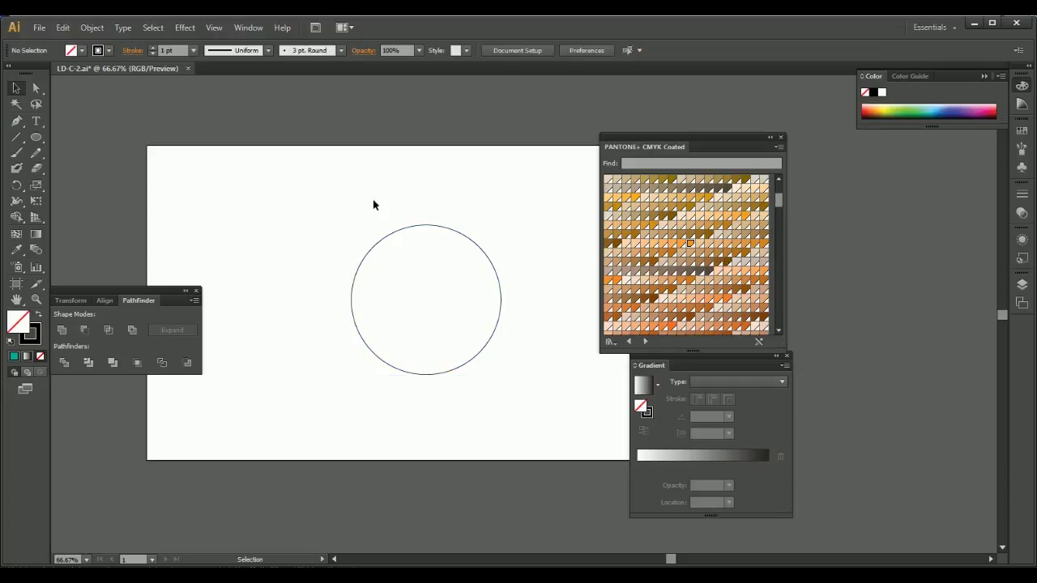
Convert the circle's bottom anchor point to a corner using the Direct Selection tool
click(36, 88)
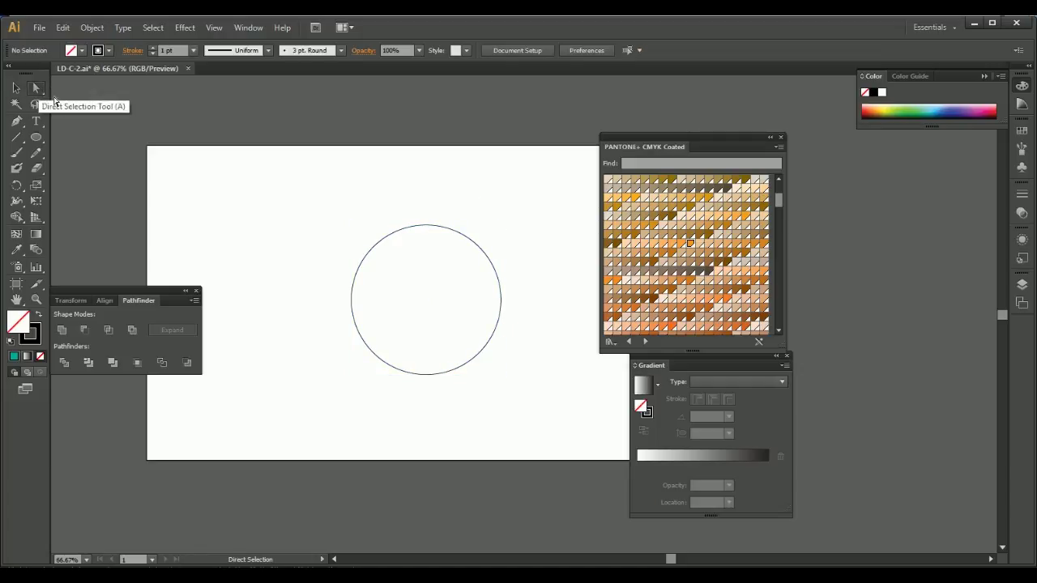
click(431, 375)
click(430, 376)
click(502, 302)
click(422, 399)
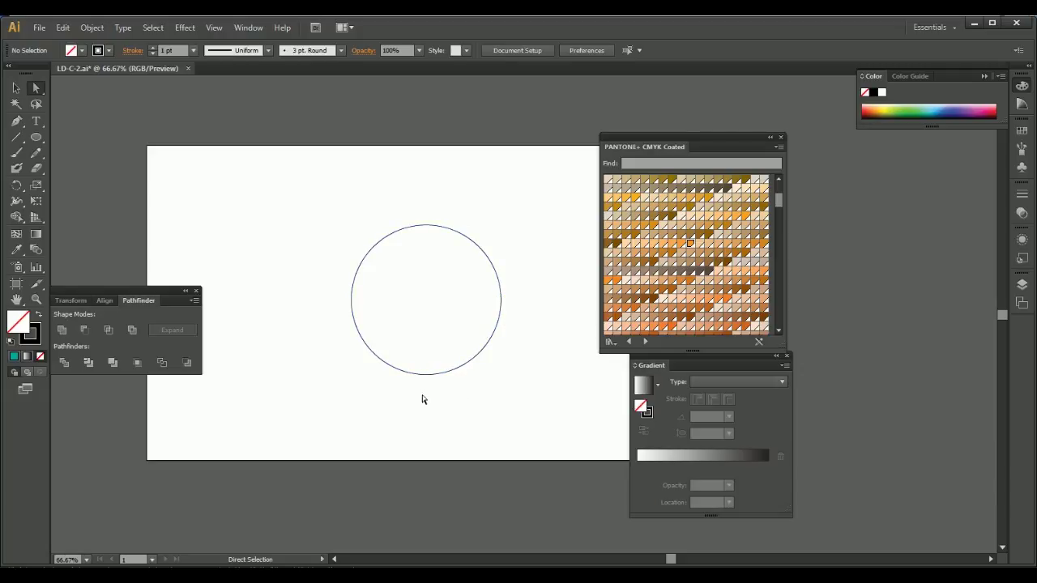
click(430, 377)
click(432, 383)
click(427, 377)
click(426, 374)
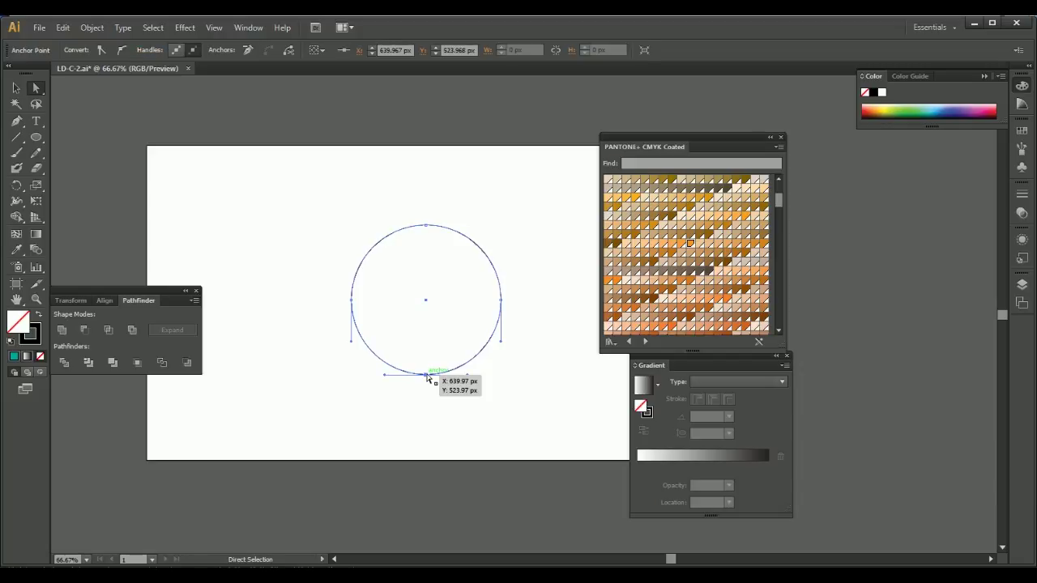
click(99, 51)
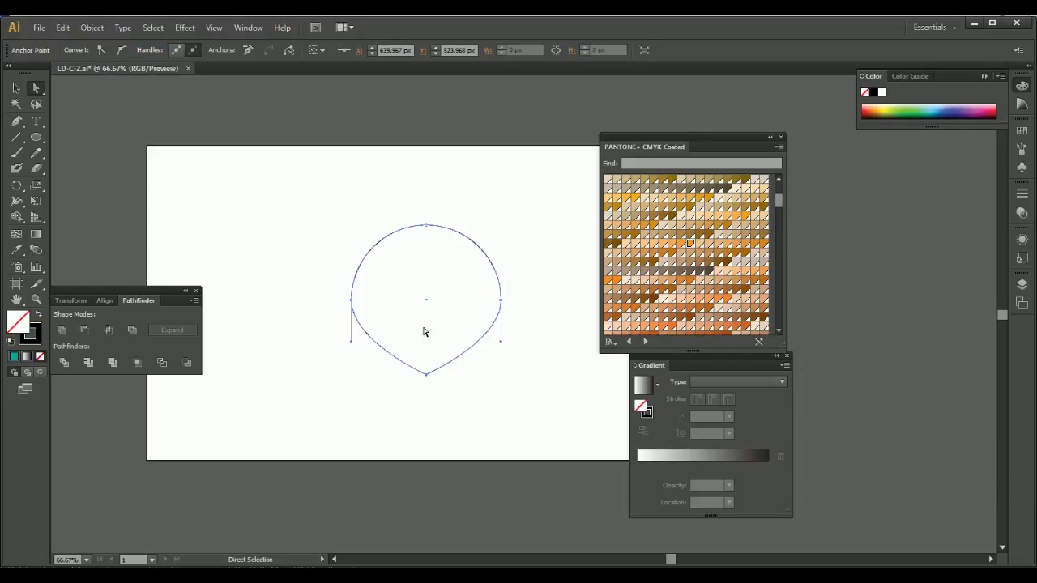
click(458, 390)
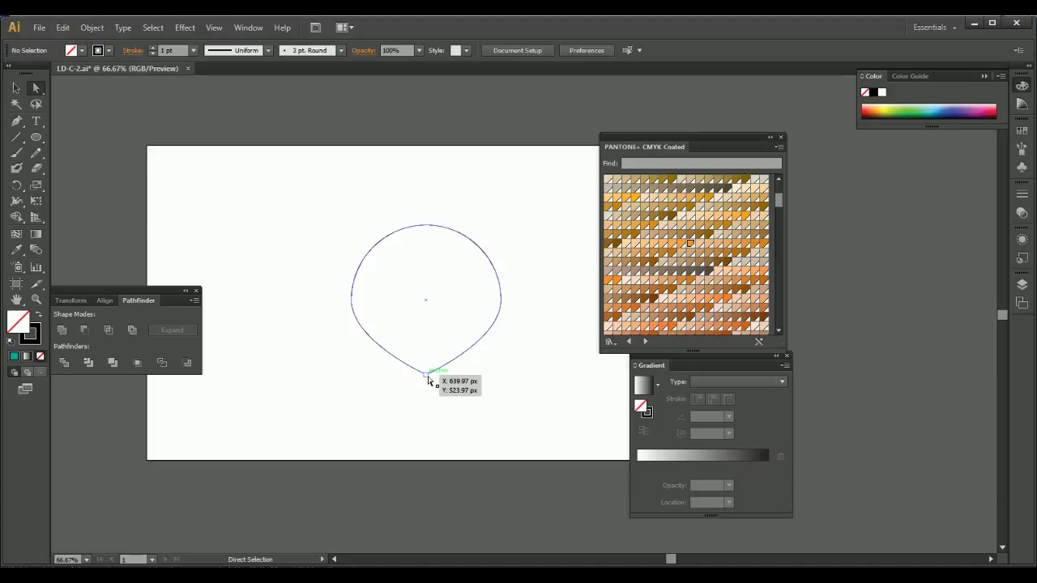
Pull the pointed bottom anchor straight down about 96 px to lengthen the teardrop
drag(428, 377, 432, 415)
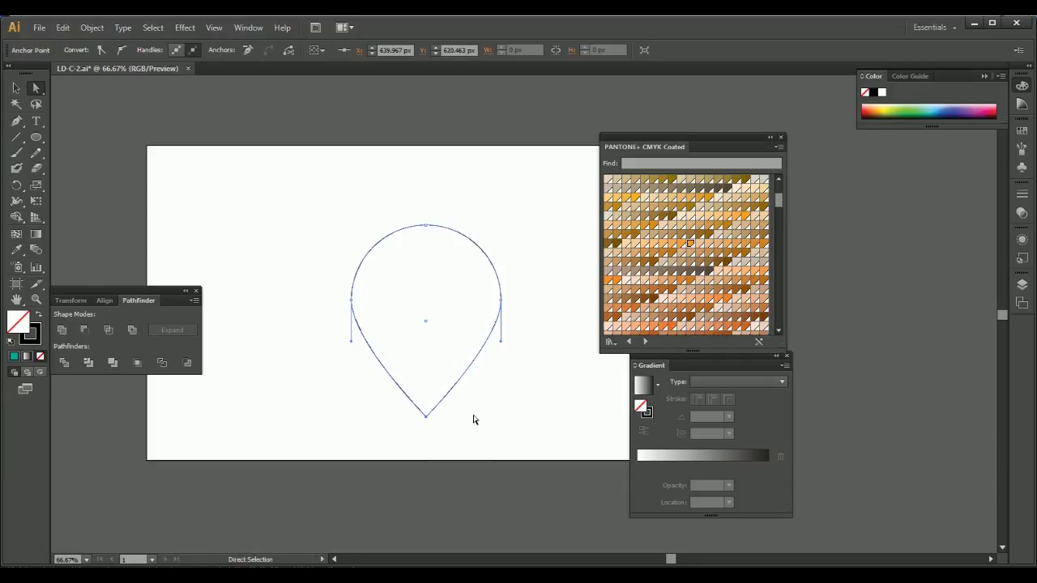
click(16, 87)
click(560, 408)
Duplicate the teardrop straight up by about 118 px so that the two outlines overlap
click(491, 338)
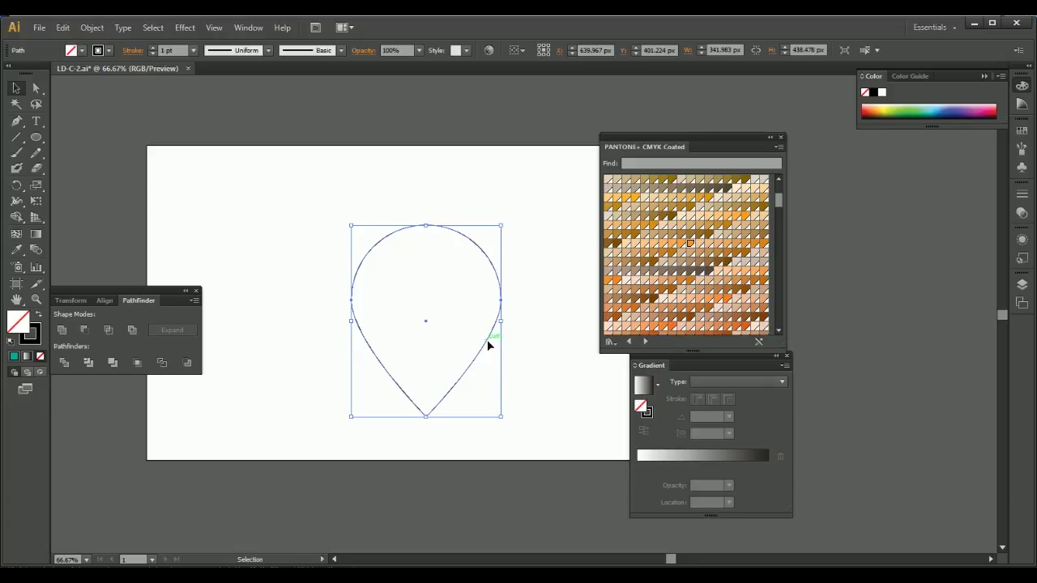
drag(486, 343, 486, 295)
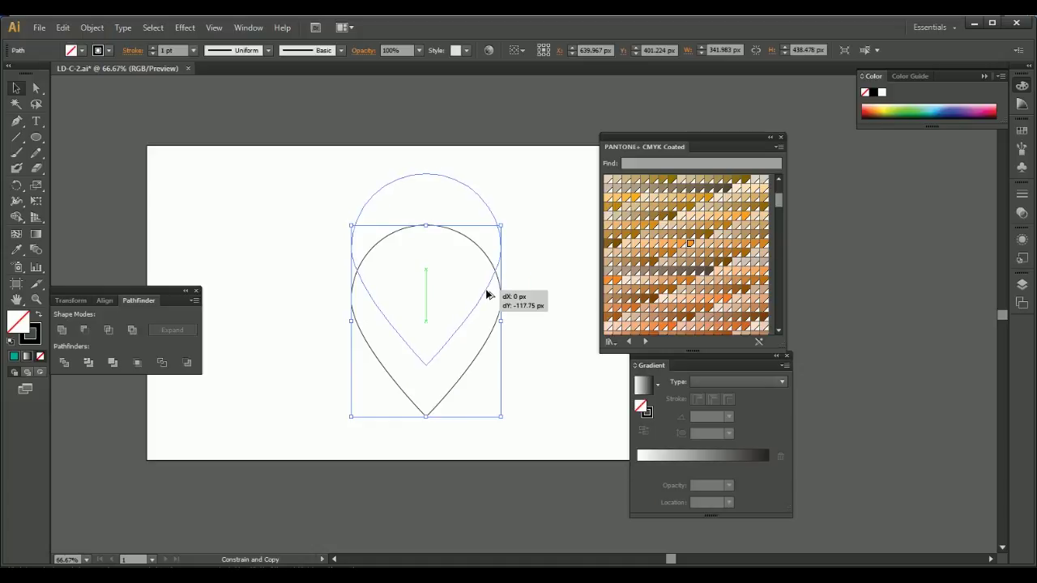
drag(486, 292, 486, 292)
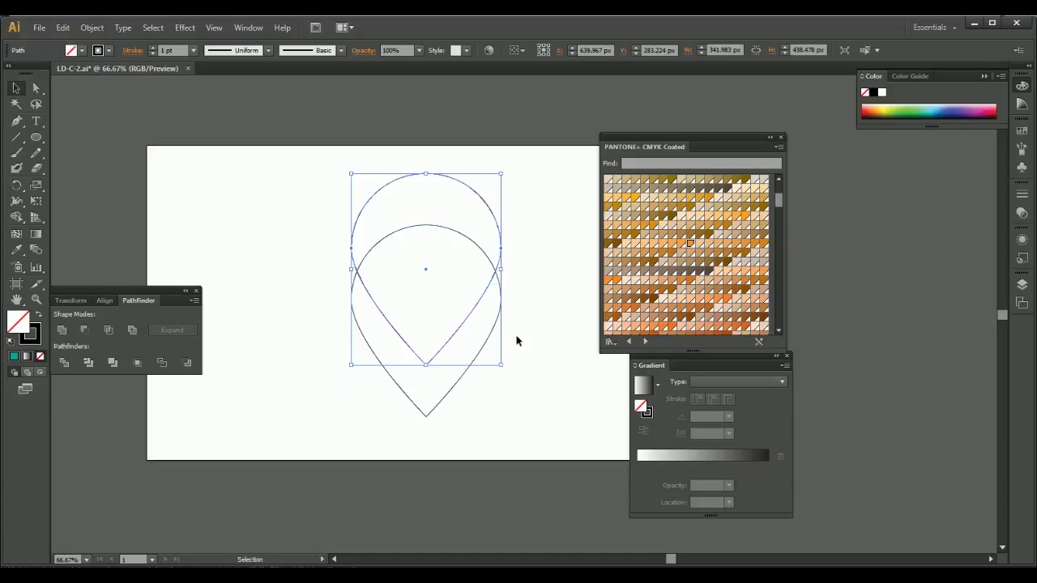
click(544, 380)
Scale the upper teardrop copy down proportionally, keeping its bottom tip in place and its top just above the larger teardrop
click(432, 175)
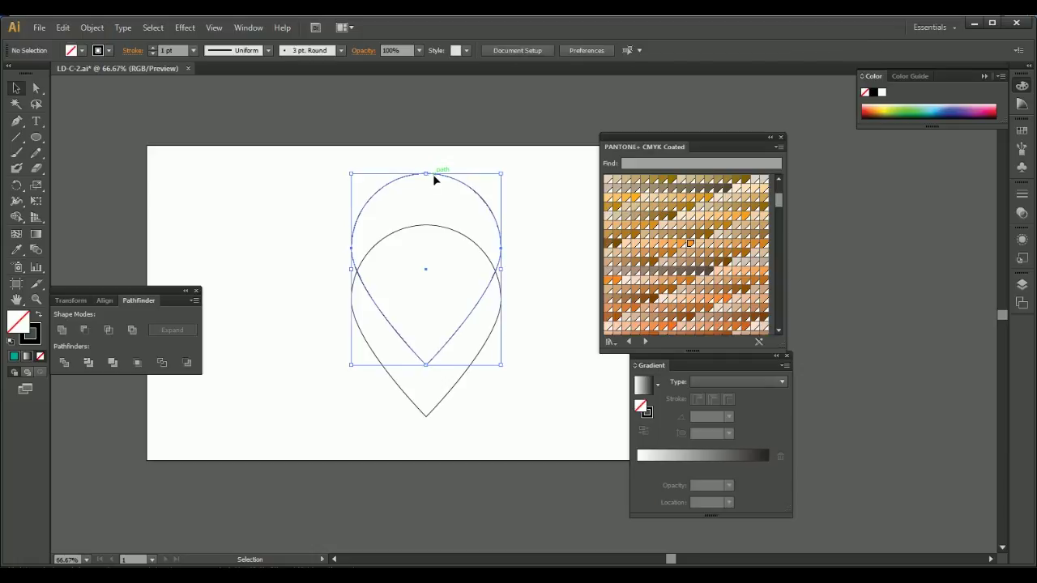
drag(425, 175, 442, 215)
click(554, 360)
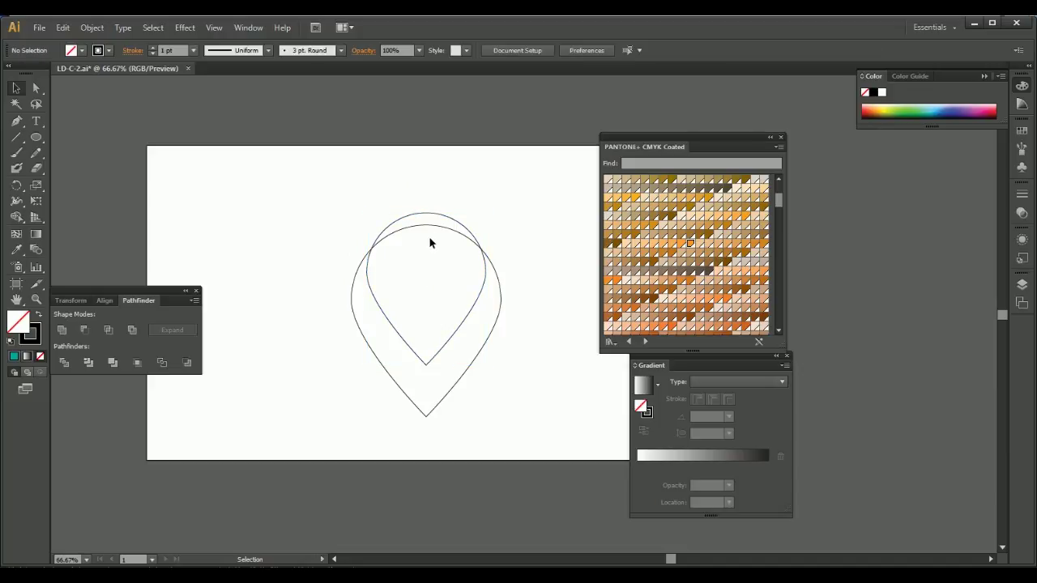
Subtract the smaller teardrop from the larger one with Minus Front to leave a horned V shape
drag(298, 211, 548, 315)
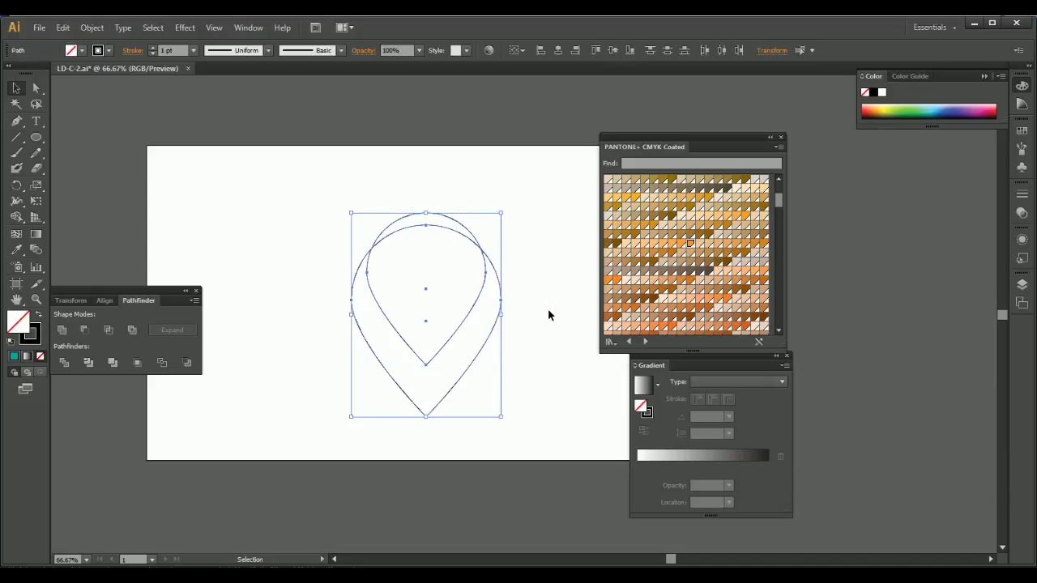
click(85, 330)
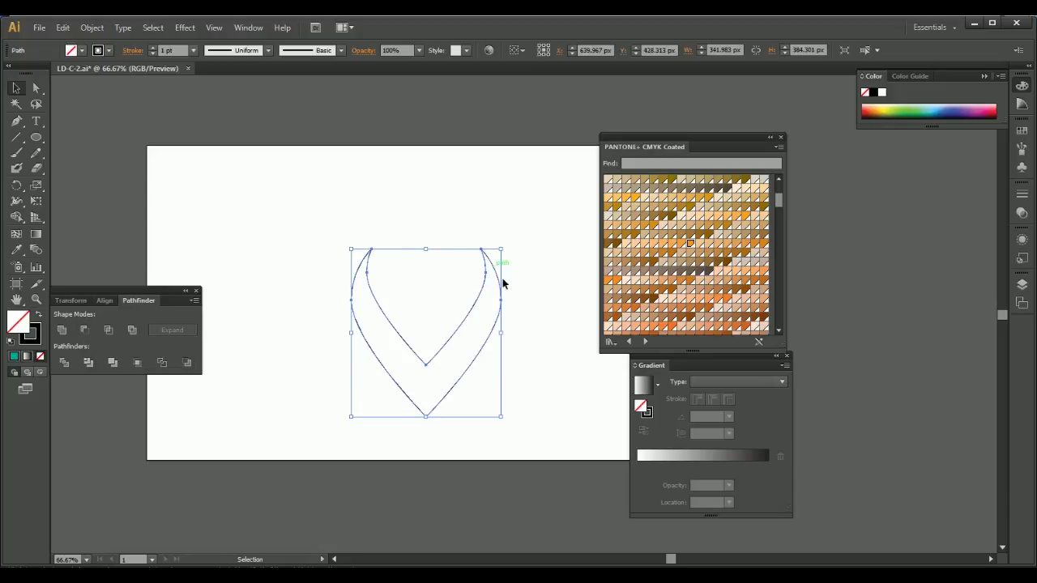
click(543, 362)
Move the V shape up and to the left, and place an overlapping horizontal copy to its right
drag(476, 358, 411, 309)
click(414, 316)
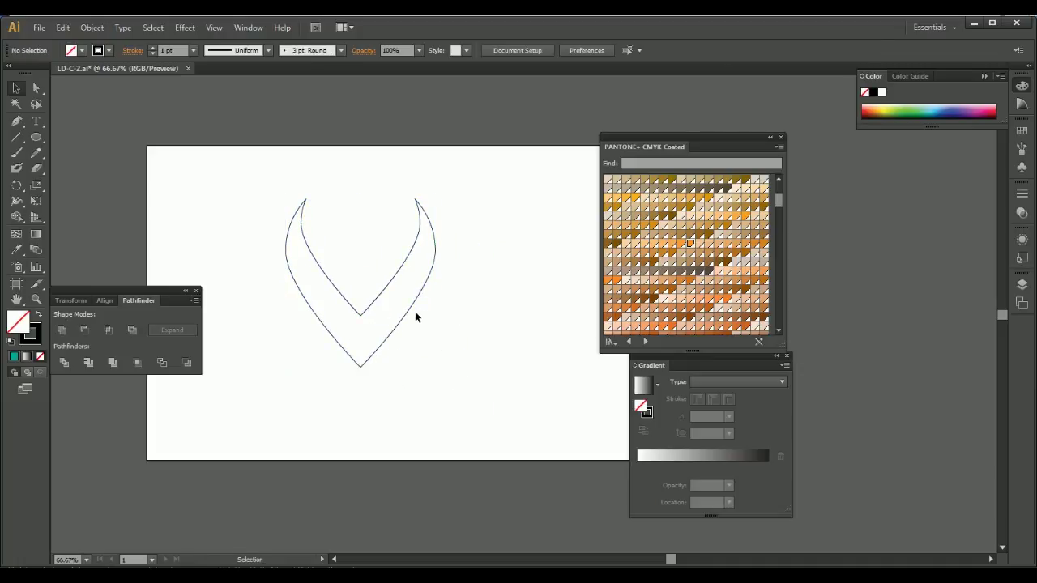
drag(407, 314, 482, 318)
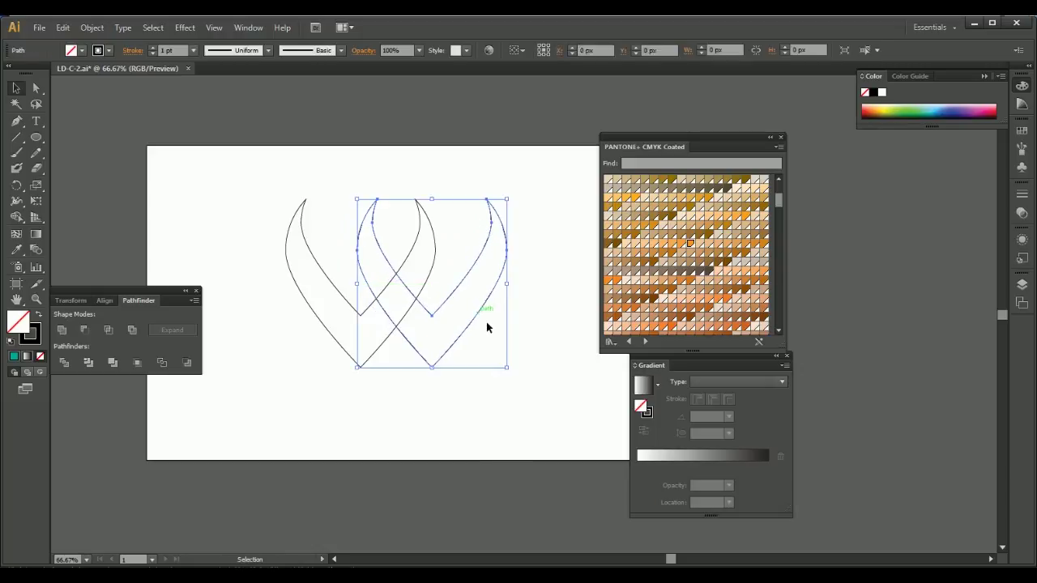
click(548, 379)
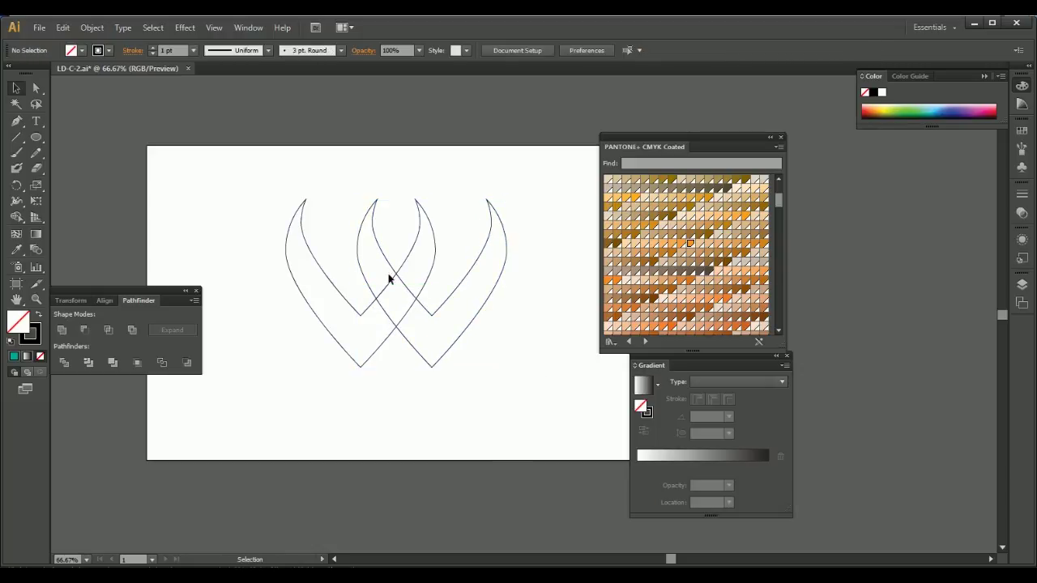
drag(230, 204, 555, 380)
click(556, 378)
drag(337, 244, 547, 362)
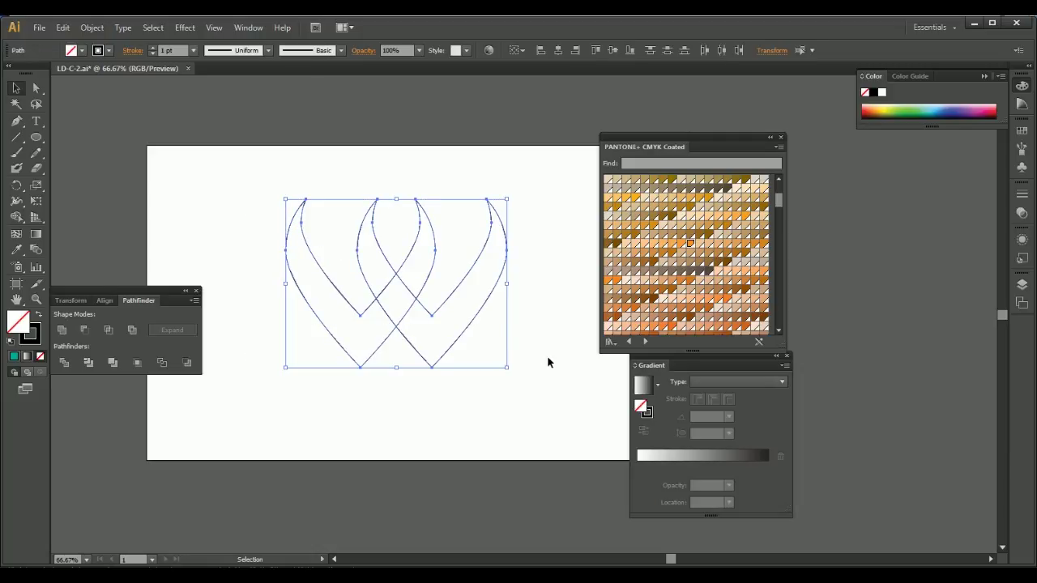
click(548, 362)
drag(230, 194, 544, 373)
click(540, 377)
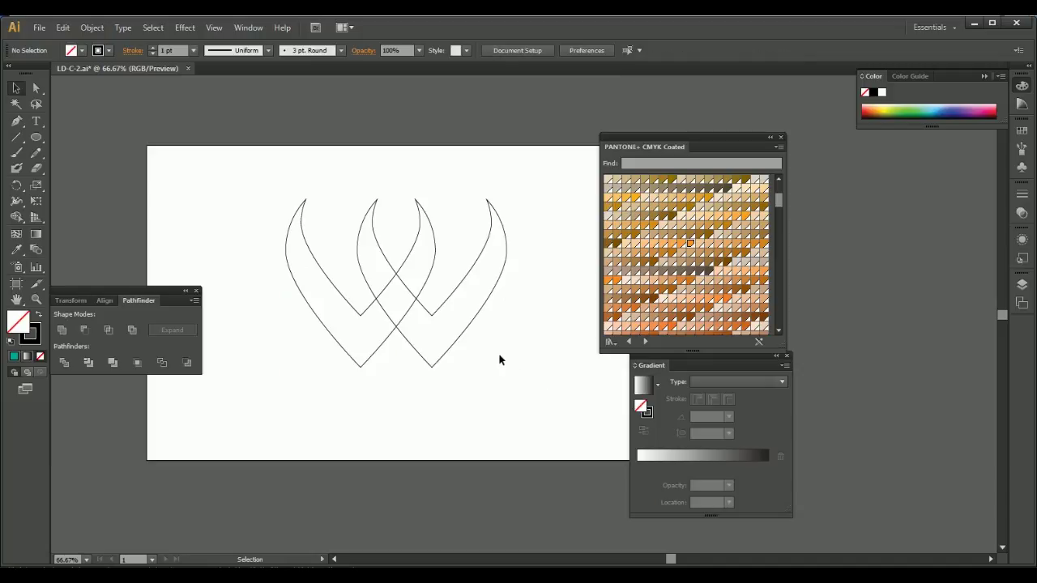
Bring the left V shape to the front of the stacking order
click(428, 285)
right_click(424, 287)
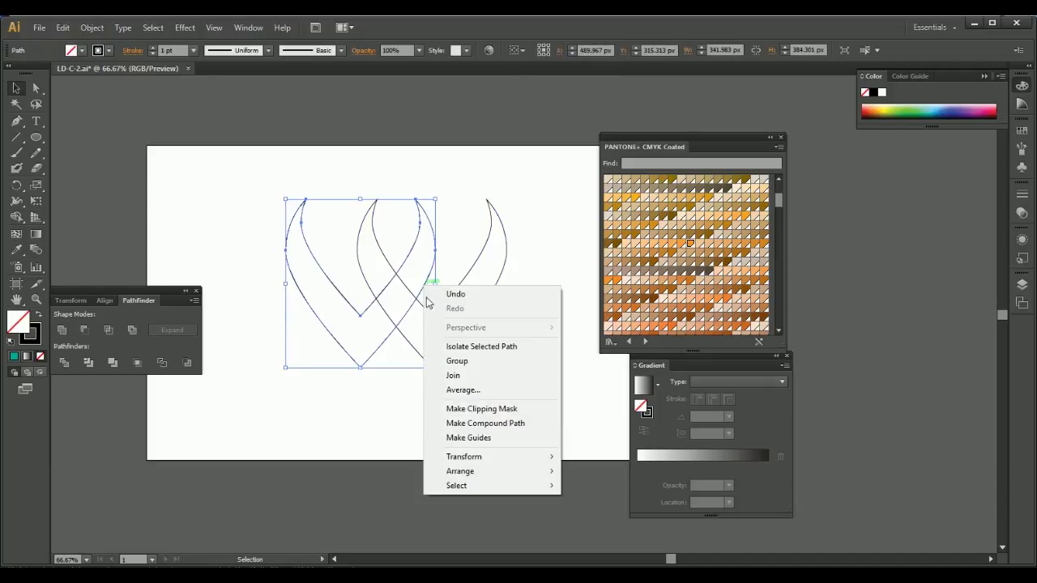
mouse_move(502, 473)
click(570, 470)
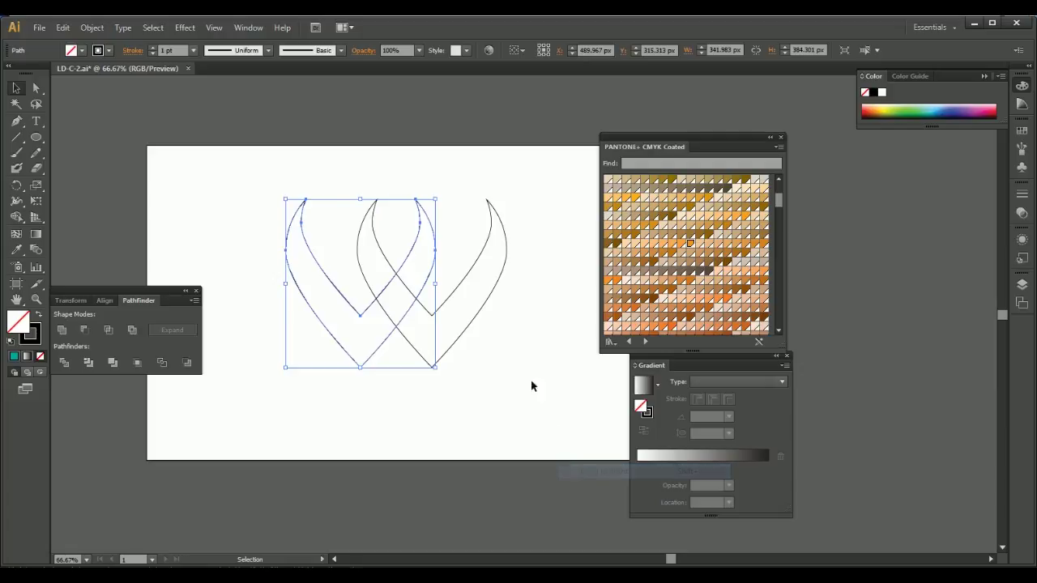
click(522, 367)
click(428, 285)
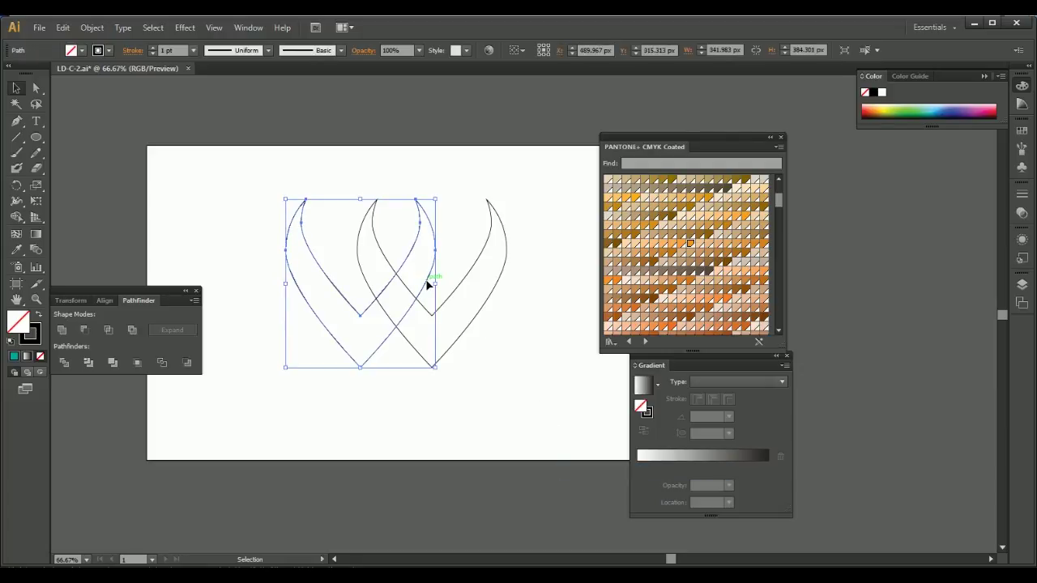
Place a copy of the front V shape slightly below and to its right, and nudge both shapes a little left
drag(428, 285, 438, 292)
click(539, 366)
drag(394, 225, 456, 258)
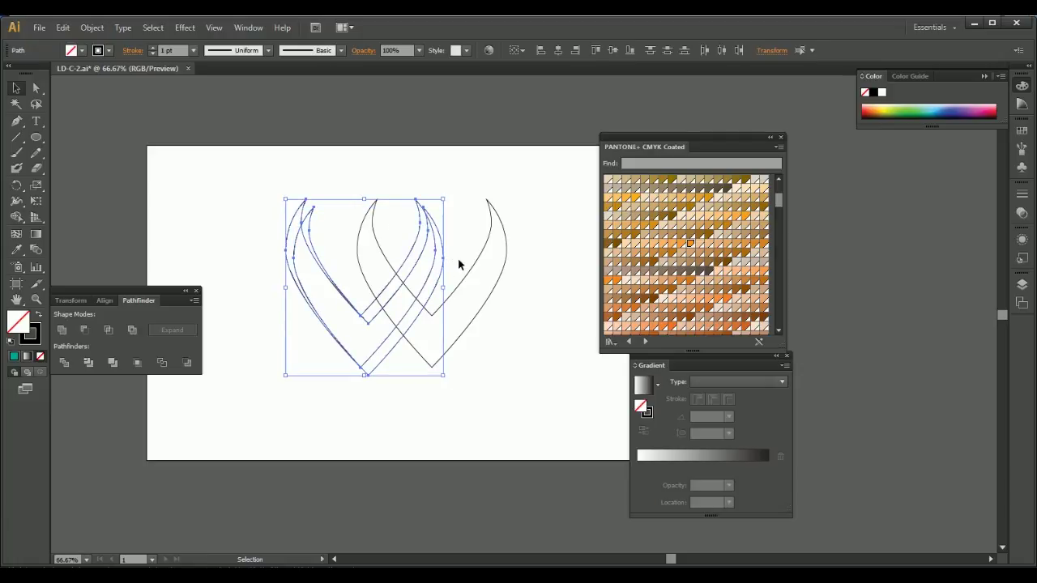
click(534, 362)
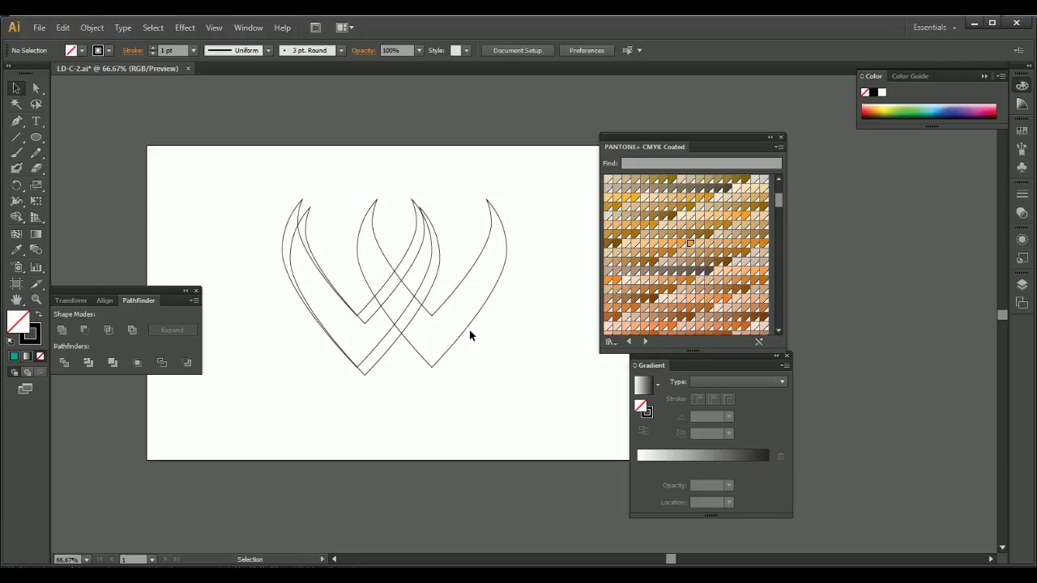
Subtract the offset V copy from the right V shape with Minus Front to leave a gap at the crossing
click(432, 286)
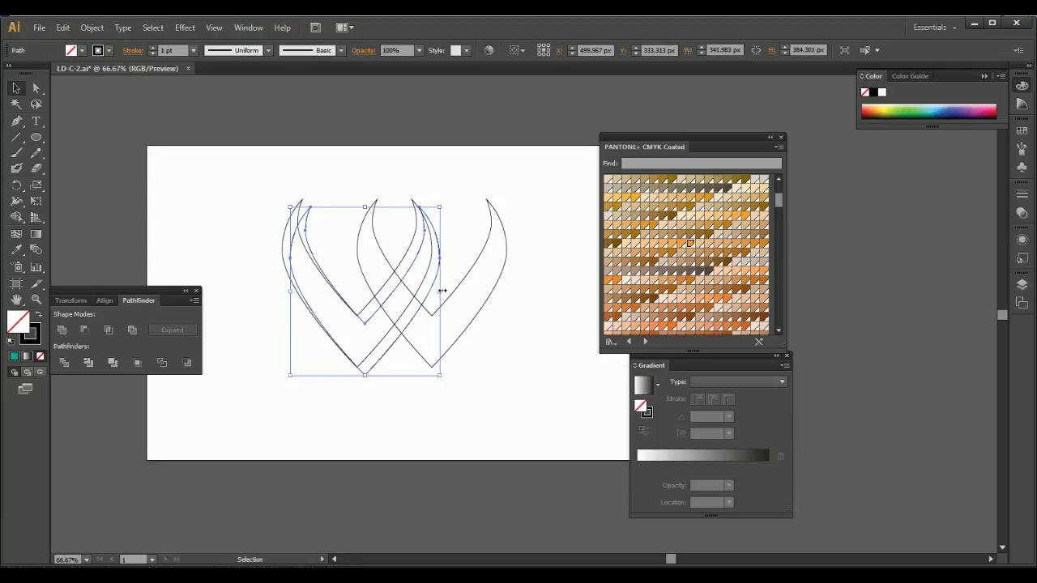
shift+click(470, 272)
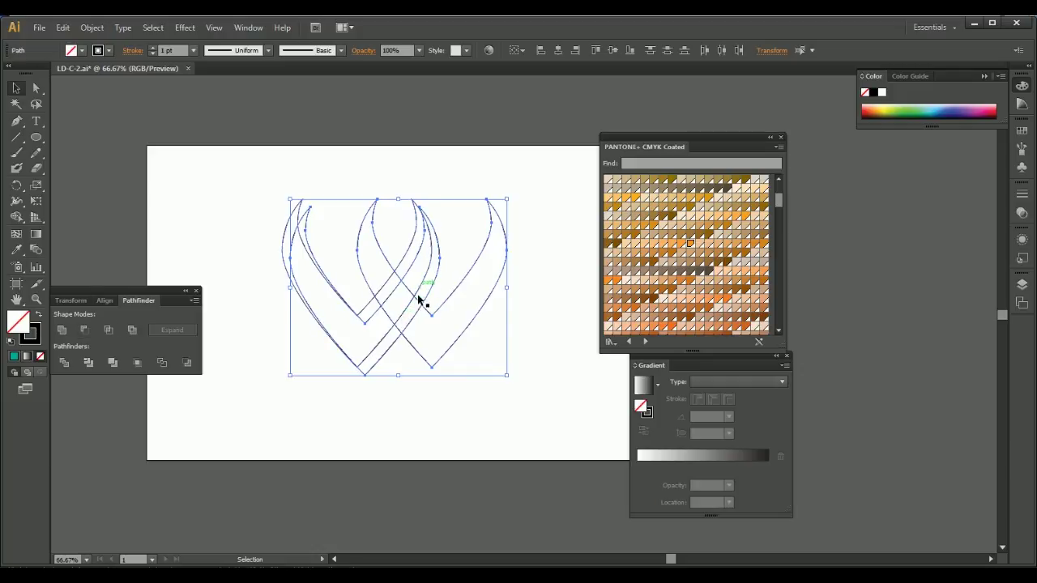
click(84, 330)
click(474, 424)
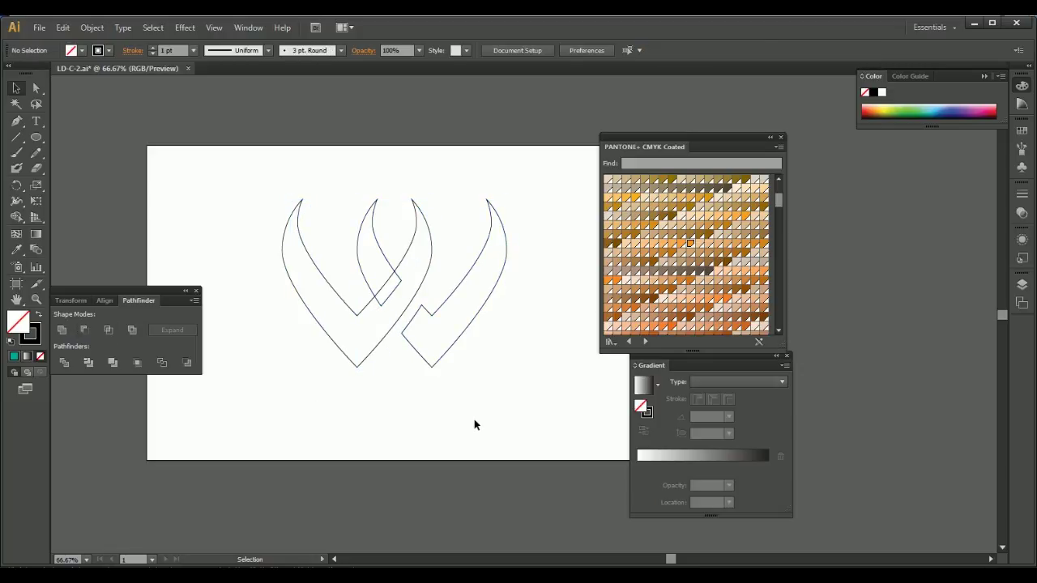
Unite all the V pieces into one W mark and ungroup the result into separate parts
drag(232, 174, 523, 384)
click(61, 329)
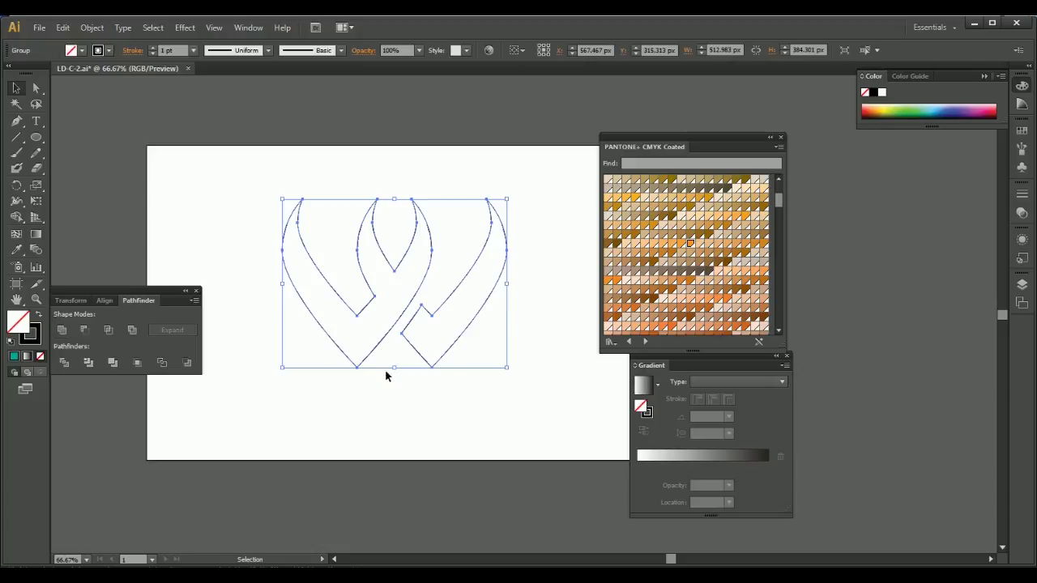
click(537, 392)
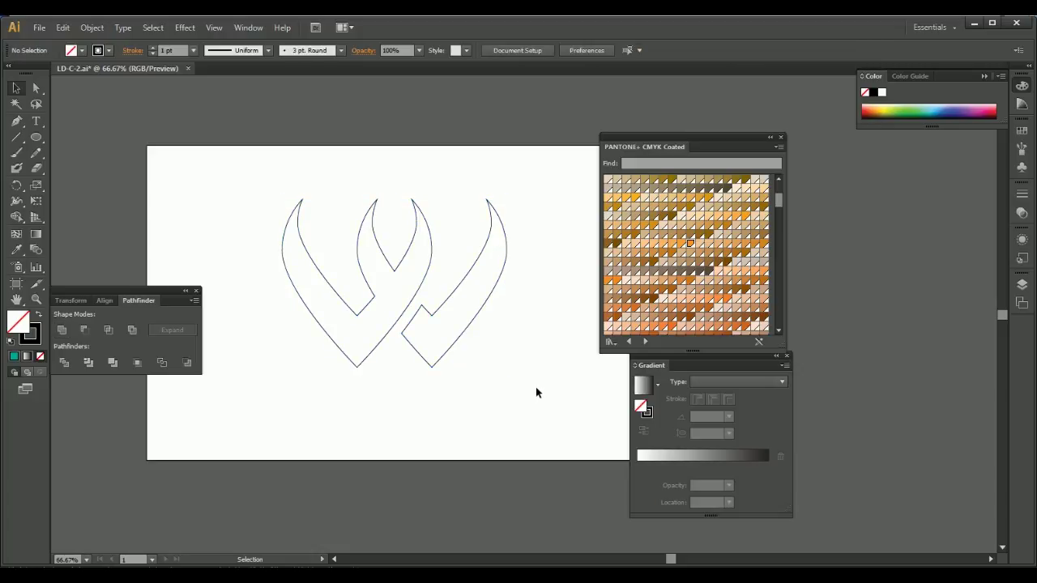
click(460, 287)
right_click(459, 287)
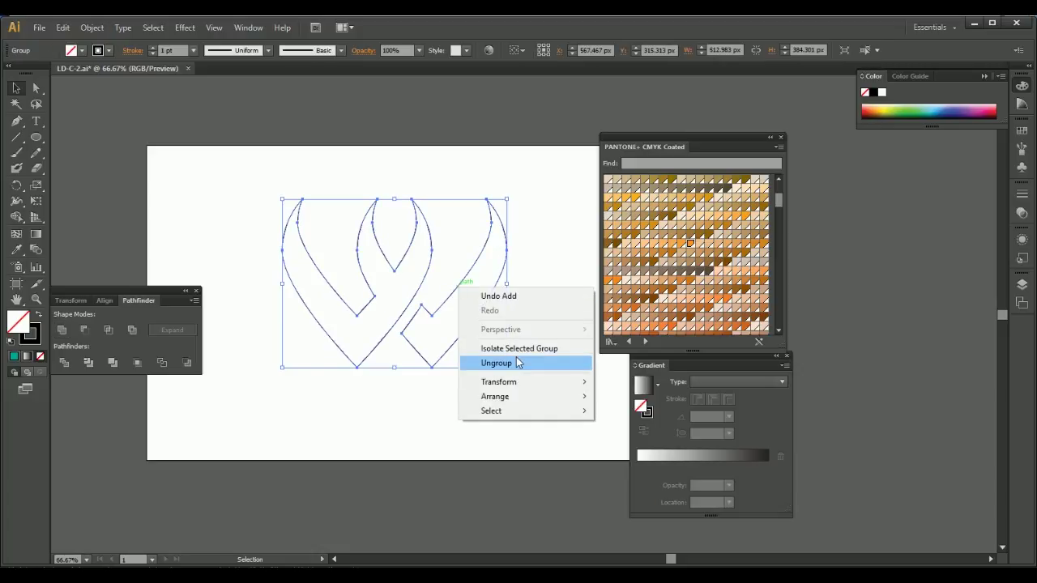
click(517, 363)
click(430, 320)
Give both parts of the W mark a dark grey fill without a stroke by sampling with the Eyedropper
drag(270, 214, 517, 363)
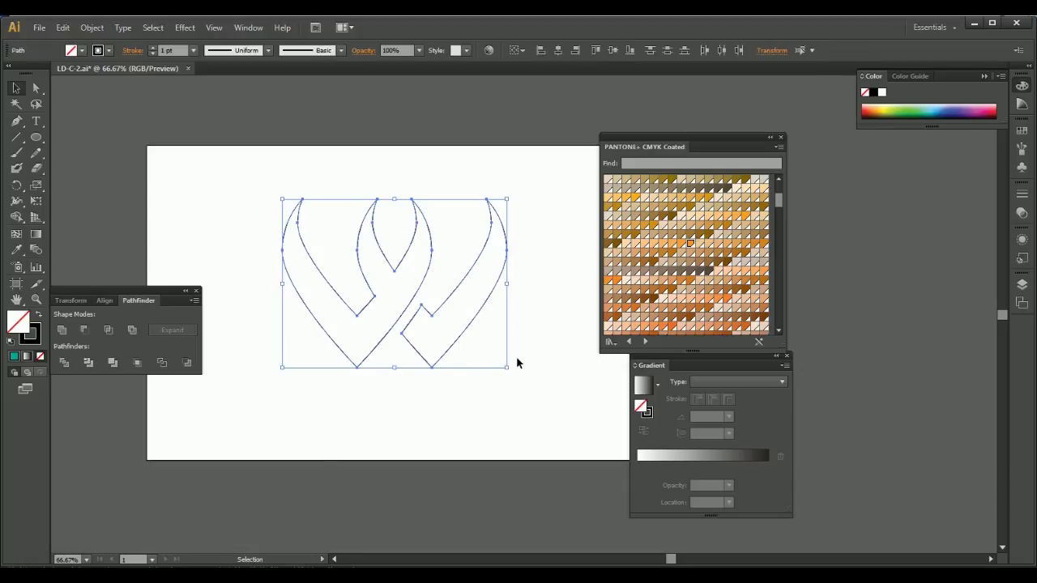
key(i)
click(797, 335)
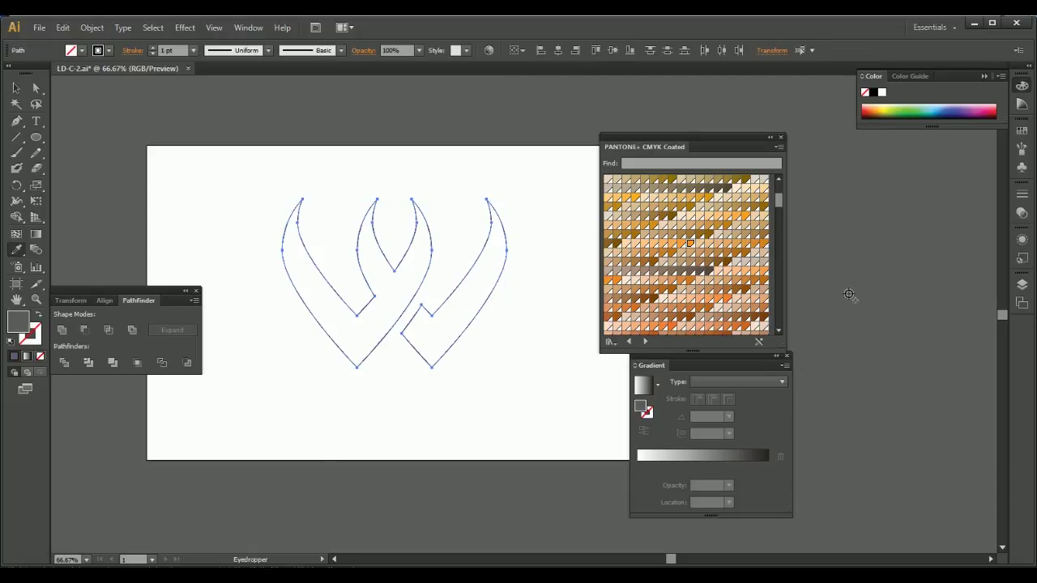
key(v)
click(522, 329)
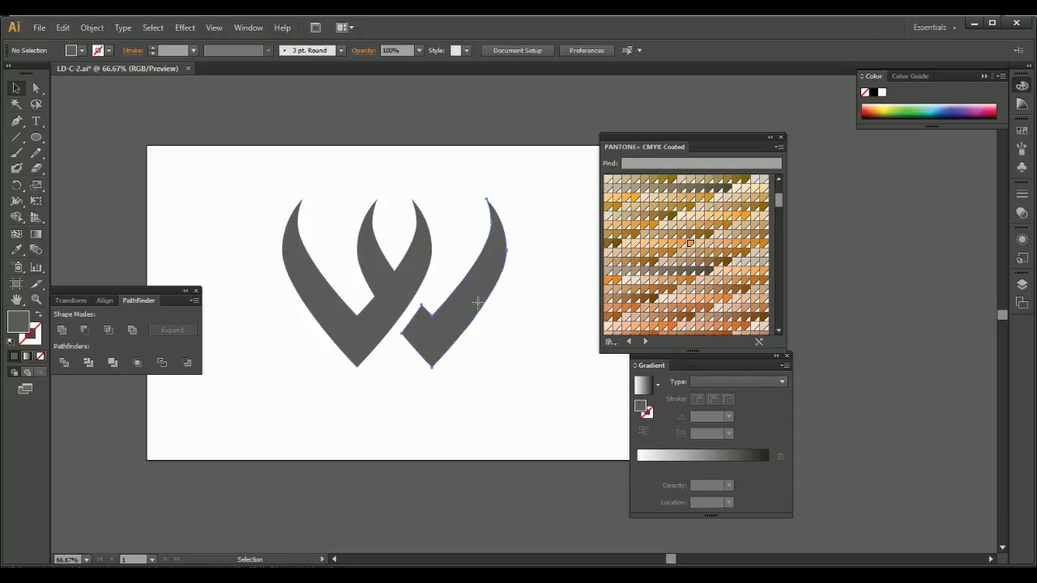
Fill the right check-shaped part with orange and the left part with blue-grey from the PANTONE+ CMYK Coated swatches
click(466, 296)
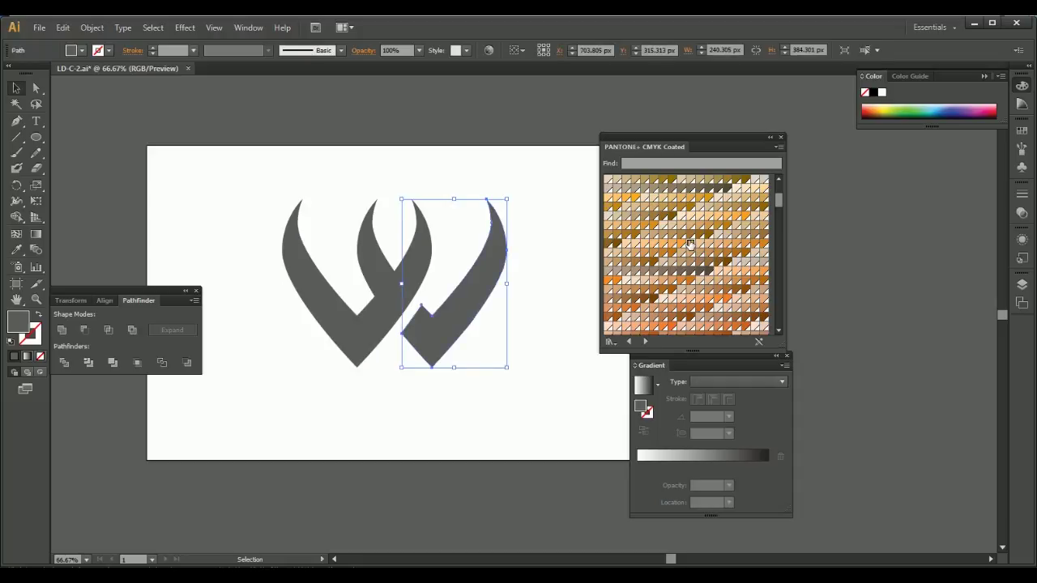
click(689, 244)
click(382, 290)
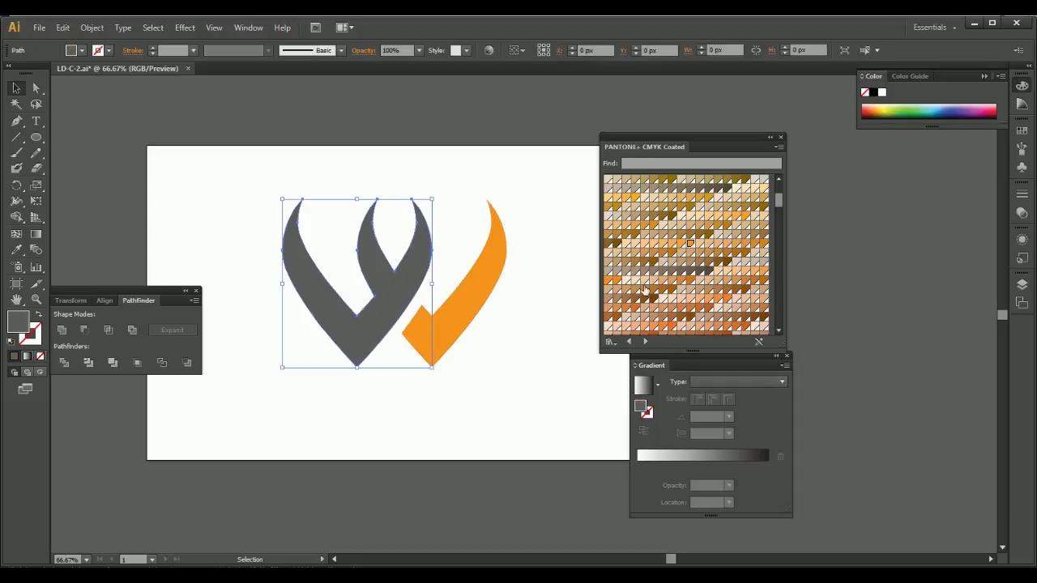
scroll(698, 293, down, 10)
scroll(700, 305, down, 12)
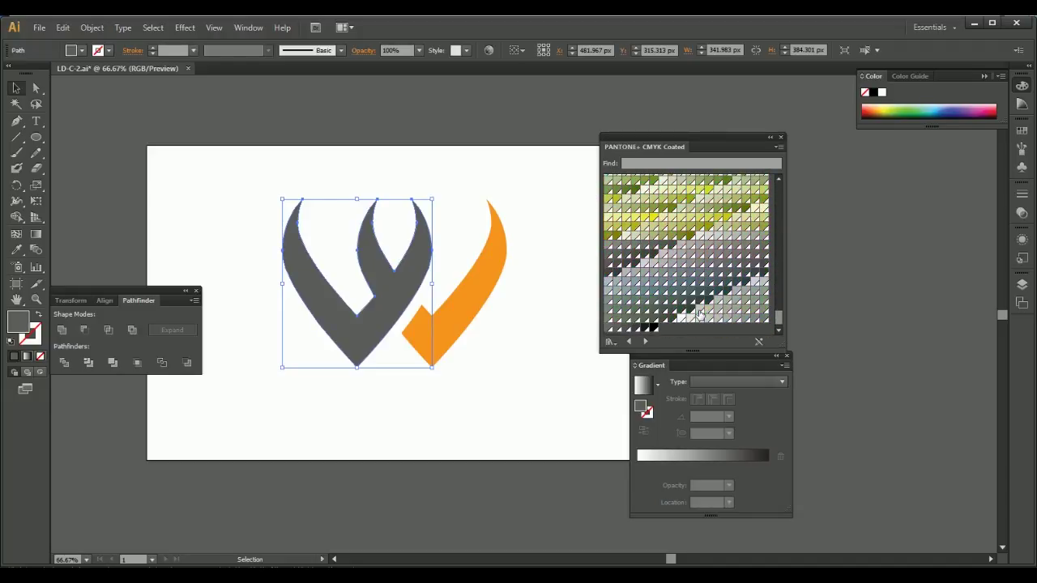
click(662, 281)
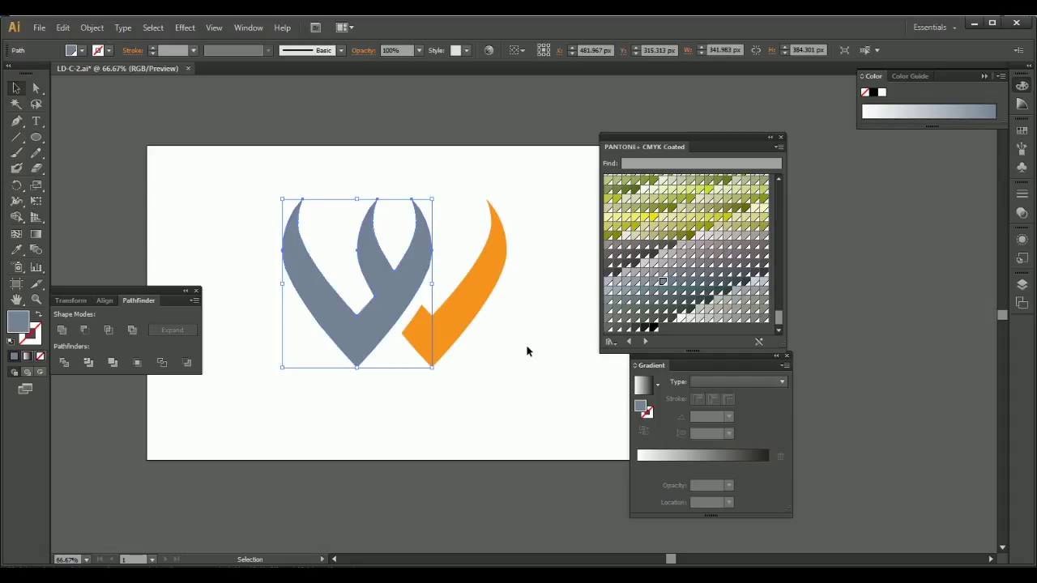
Scale the whole W mark down and place it in the upper part of the artboard, leaving room for text below
click(512, 339)
drag(218, 190, 455, 285)
click(509, 377)
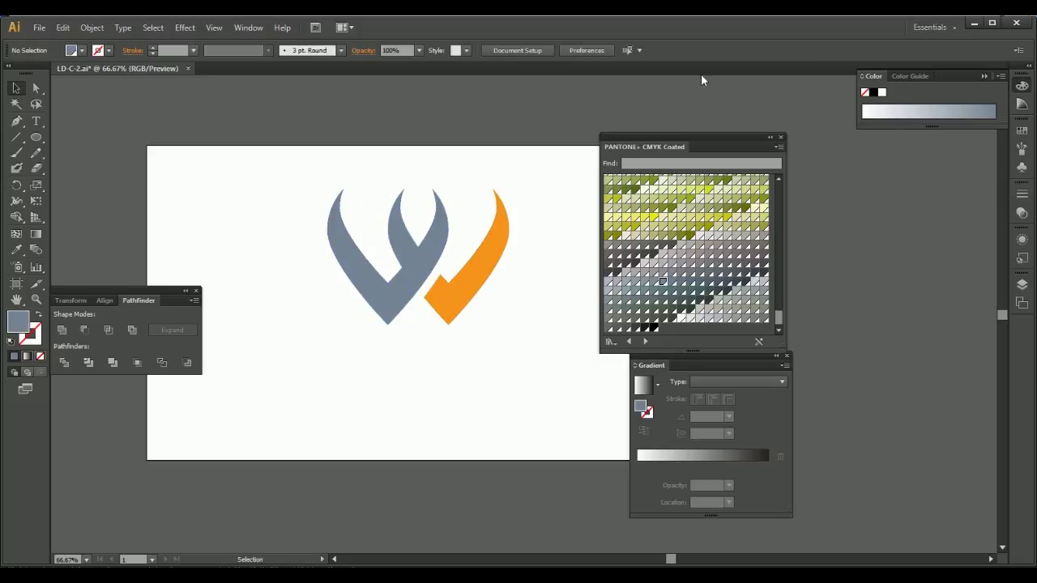
Add the text "WEBCAREBD" below the mark in Neo Gen Regular at 72 pt
click(36, 122)
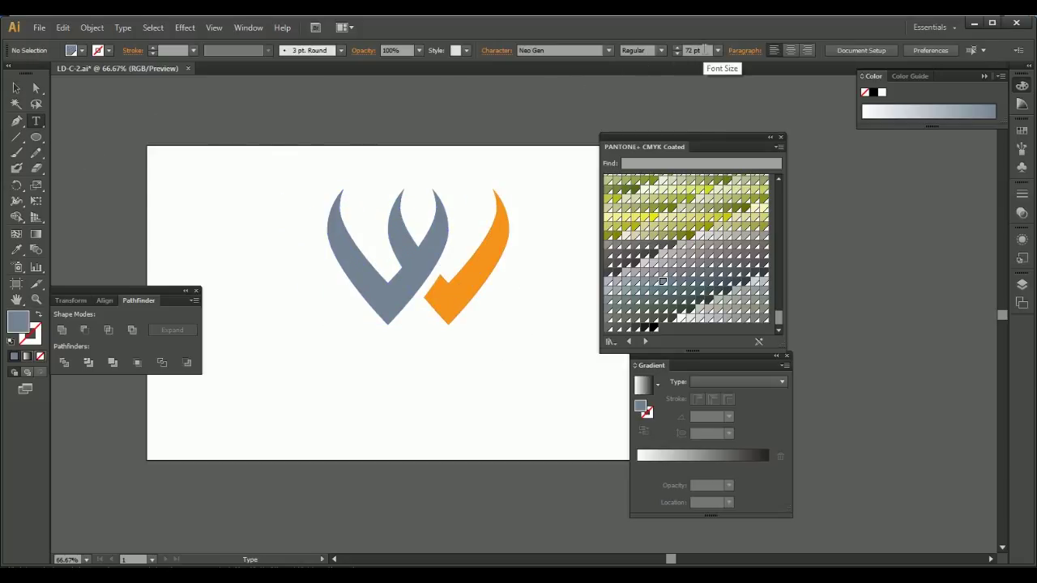
click(717, 51)
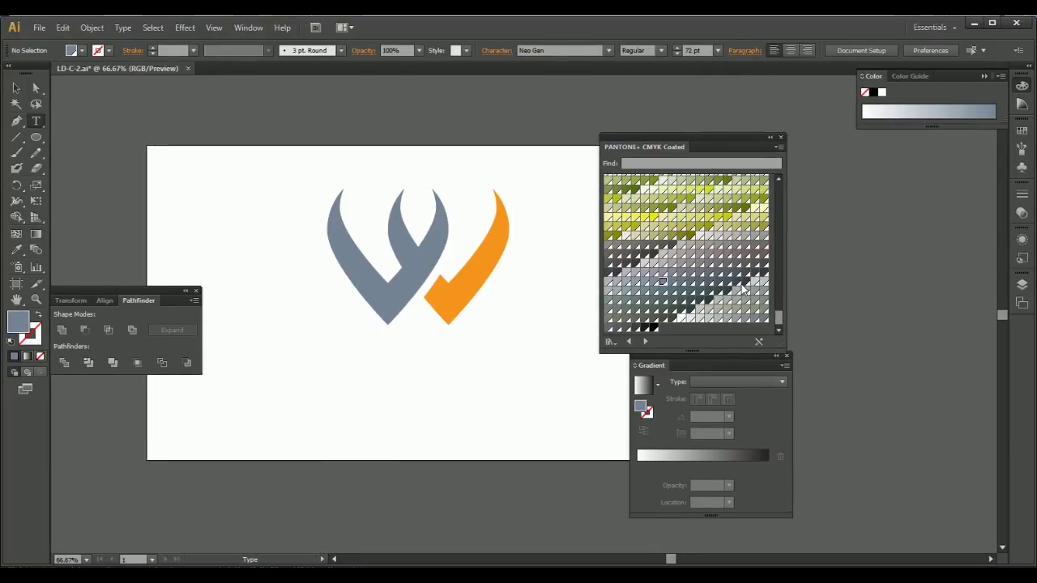
click(353, 383)
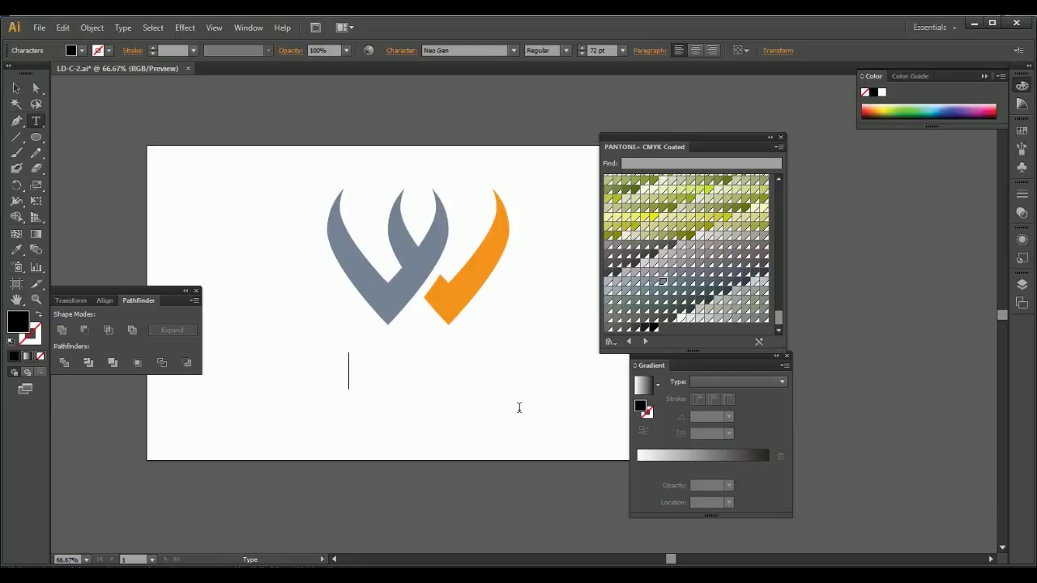
text(WEBCAREBD)
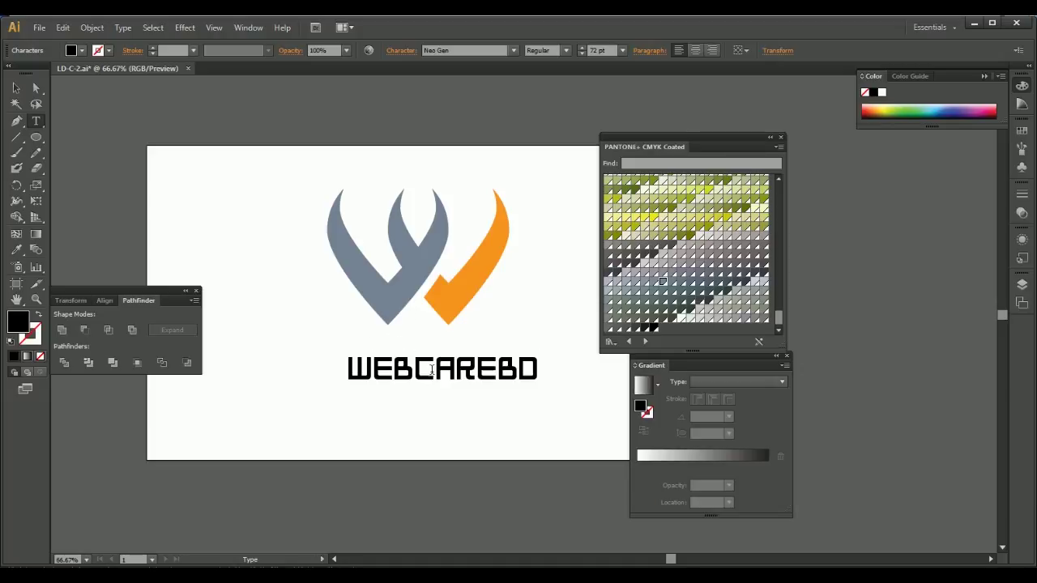
Colour the letters "WEB" with the mark's blue-grey and the letters "CAREBD" with orange
drag(417, 369, 349, 366)
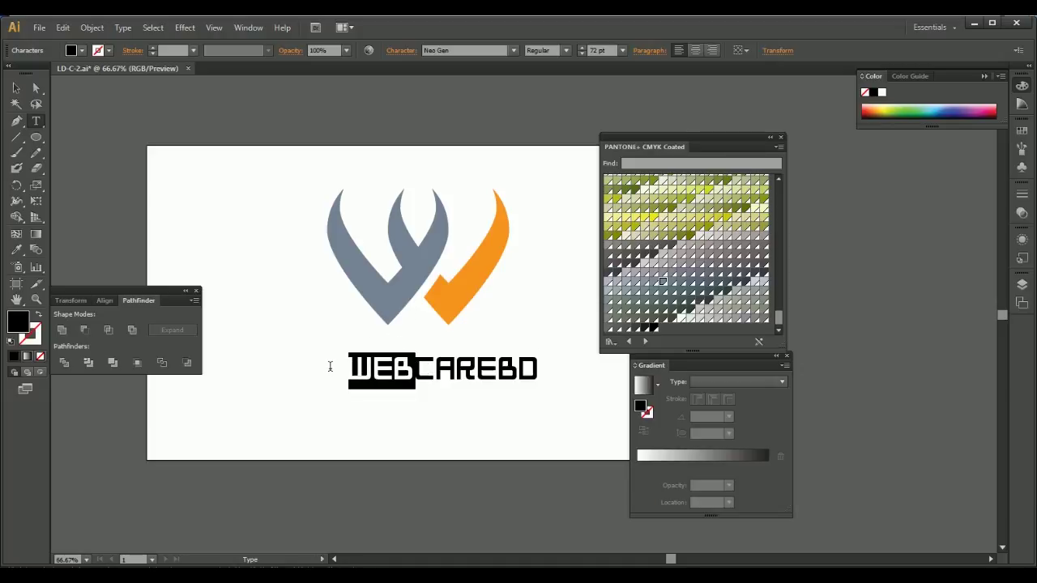
click(665, 282)
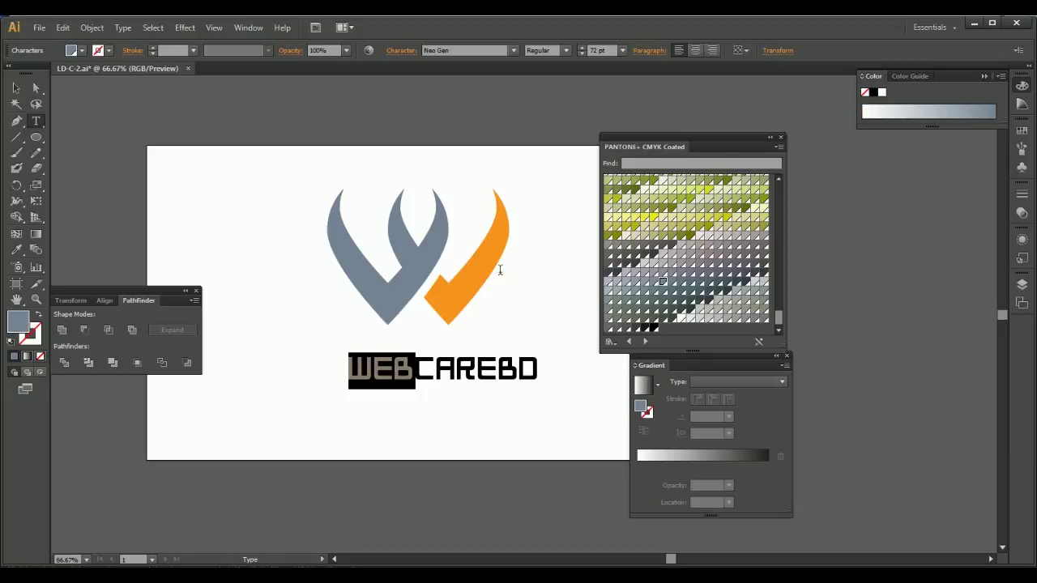
drag(418, 369, 558, 358)
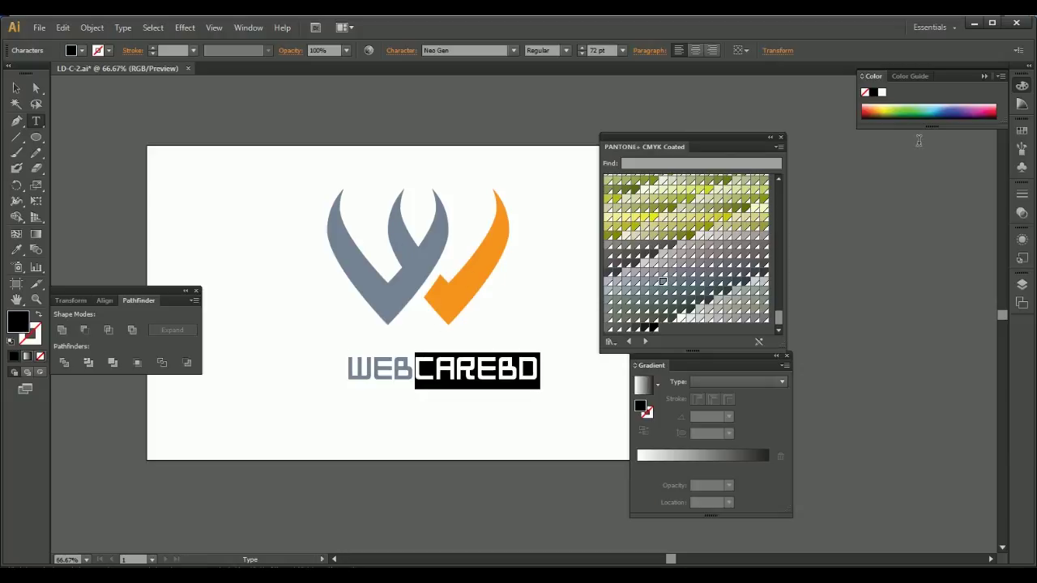
click(1021, 131)
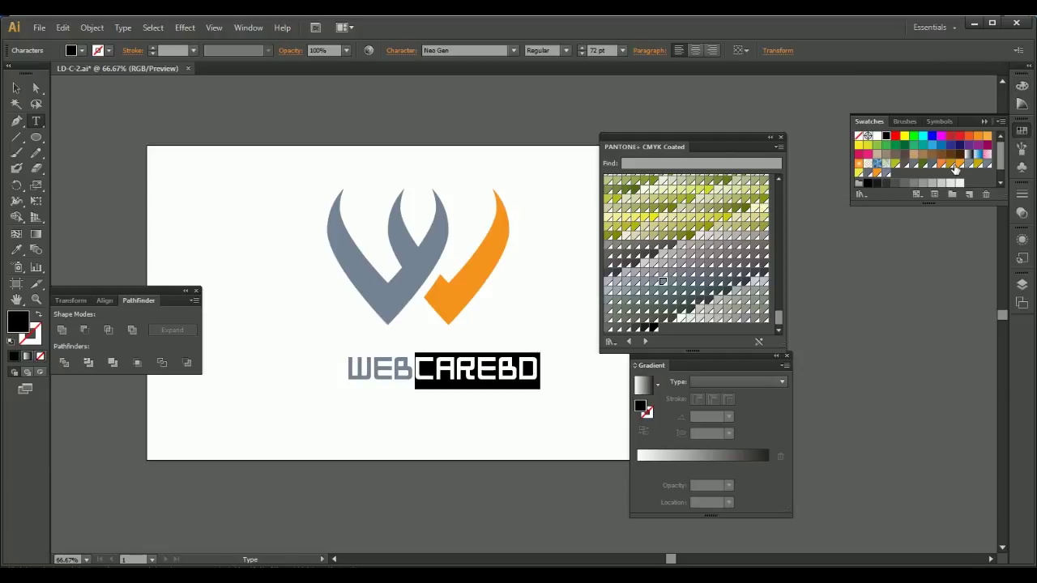
click(957, 163)
click(463, 356)
Enlarge the WEBCAREBD text so it is wider than the mark, and centre the mark above it
click(16, 87)
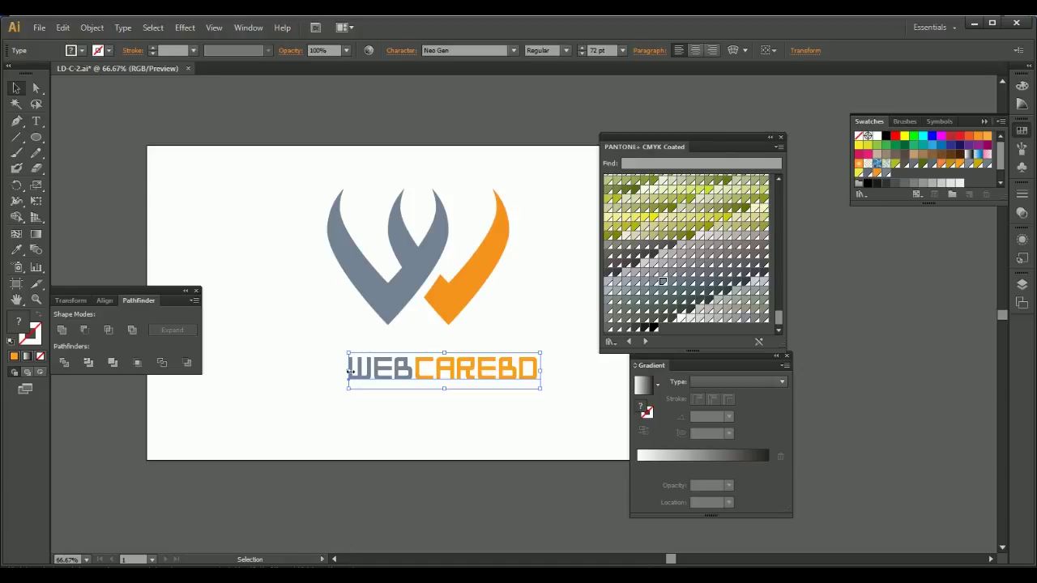
mouse_move(349, 371)
mouse_down()
mouse_move(254, 371)
mouse_move(335, 366)
mouse_up()
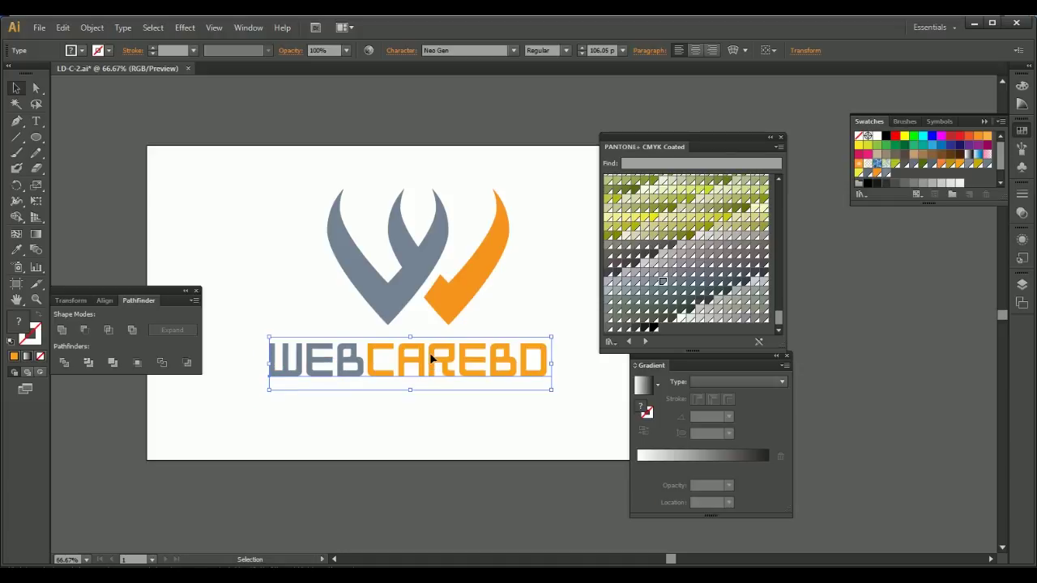
drag(551, 365, 542, 365)
mouse_move(459, 373)
mouse_down()
mouse_move(475, 375)
mouse_move(467, 370)
mouse_up()
drag(256, 178, 495, 375)
click(502, 391)
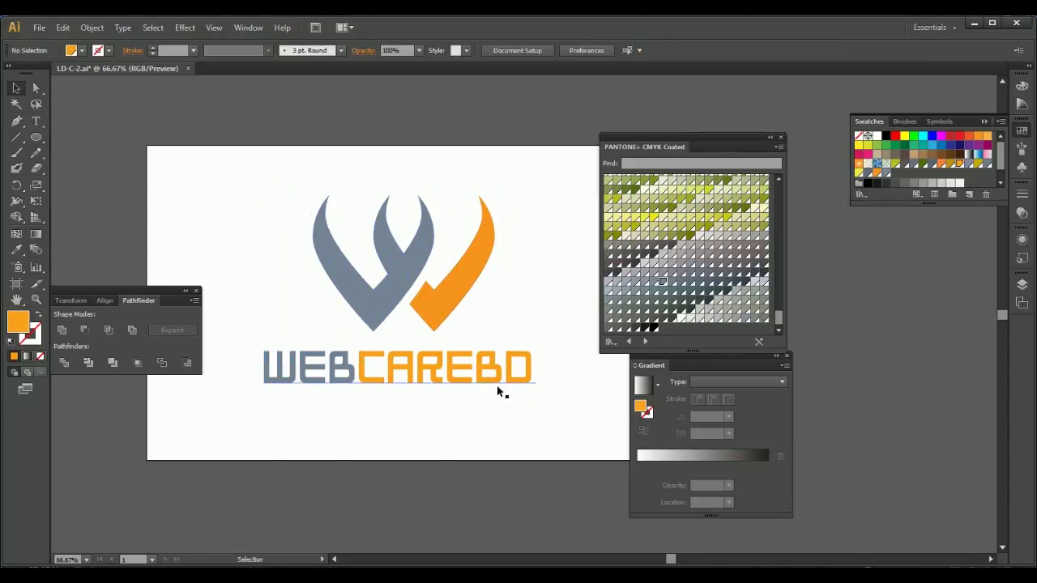
Select the W mark together with its text and copy the whole logo
drag(225, 178, 576, 425)
click(577, 424)
drag(225, 190, 588, 407)
key(ctrl)
Switch to Photoshop and open the mockup file Logo-Text-3D.psd
key(alt+Tab)
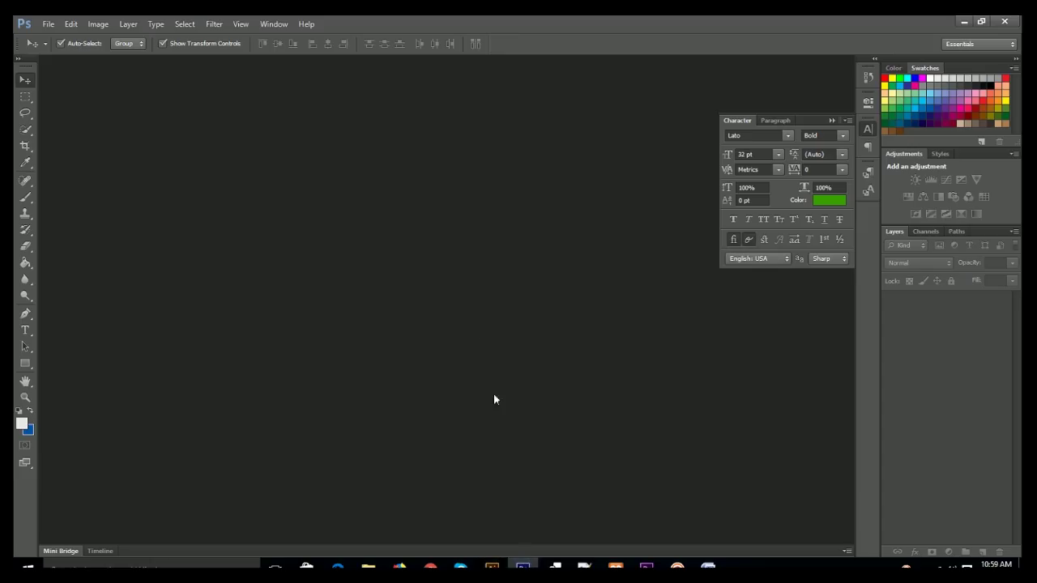
key(ctrl+o)
double_click(637, 162)
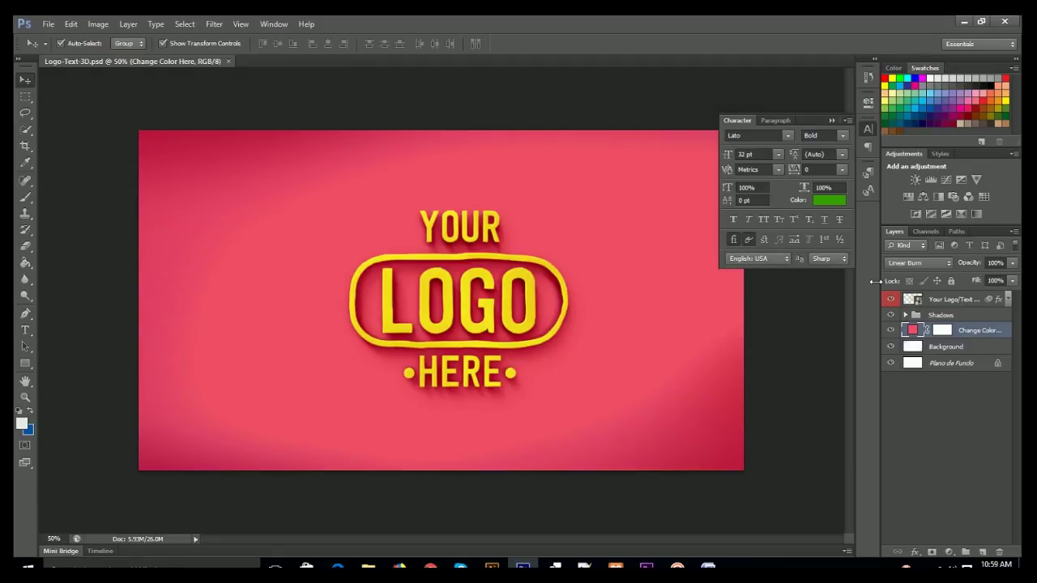
Paste the logo as a smart object into the Your Logo/Text Here contents, hide the other layers there, and save
double_click(913, 300)
click(520, 248)
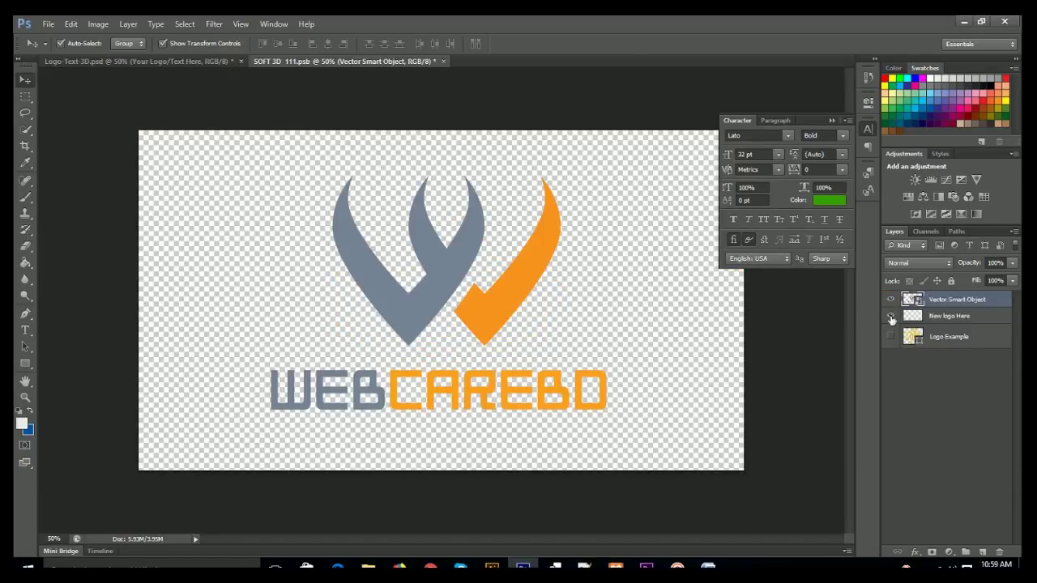
key(ctrl+s)
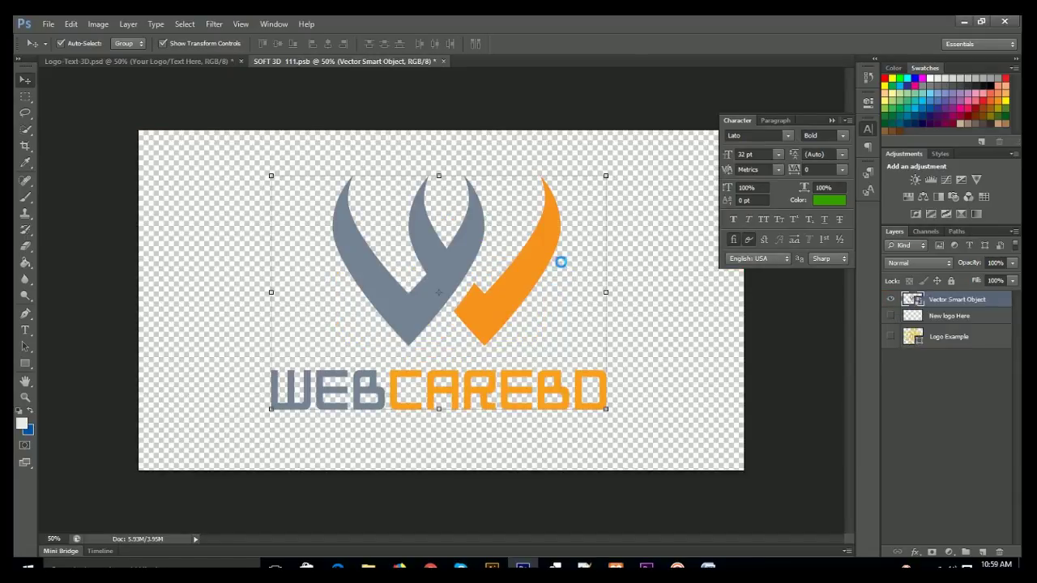
Return to the Logo-Text-3D mockup and set its Change Color Here fill layer to dark grey 404040
click(192, 61)
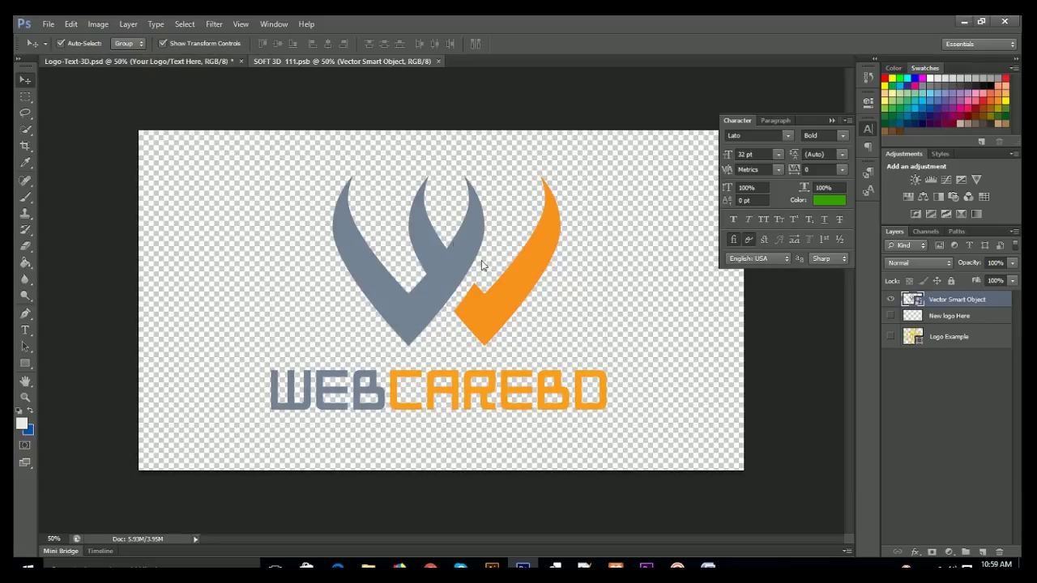
double_click(912, 331)
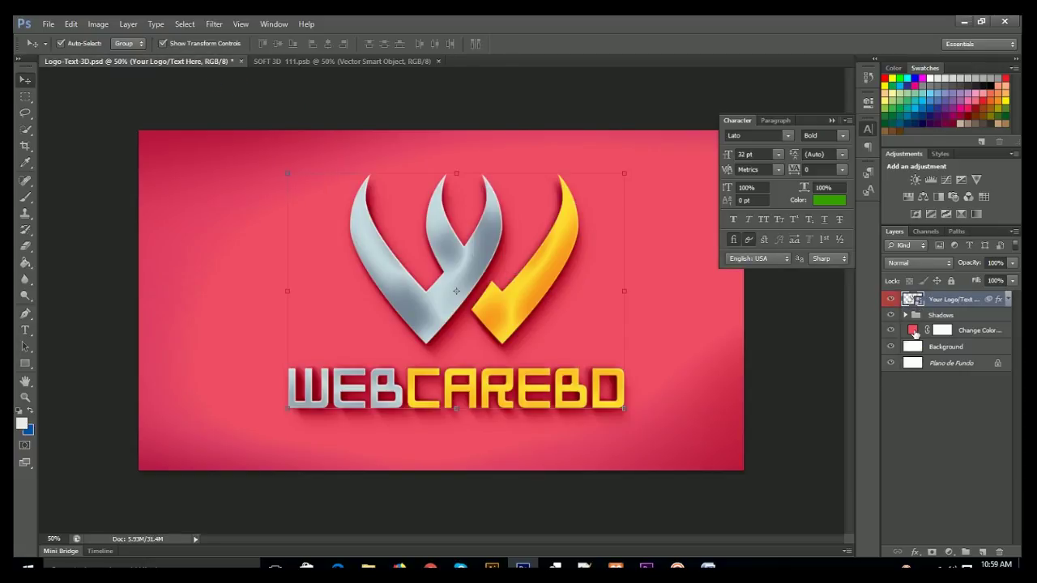
drag(749, 366, 680, 373)
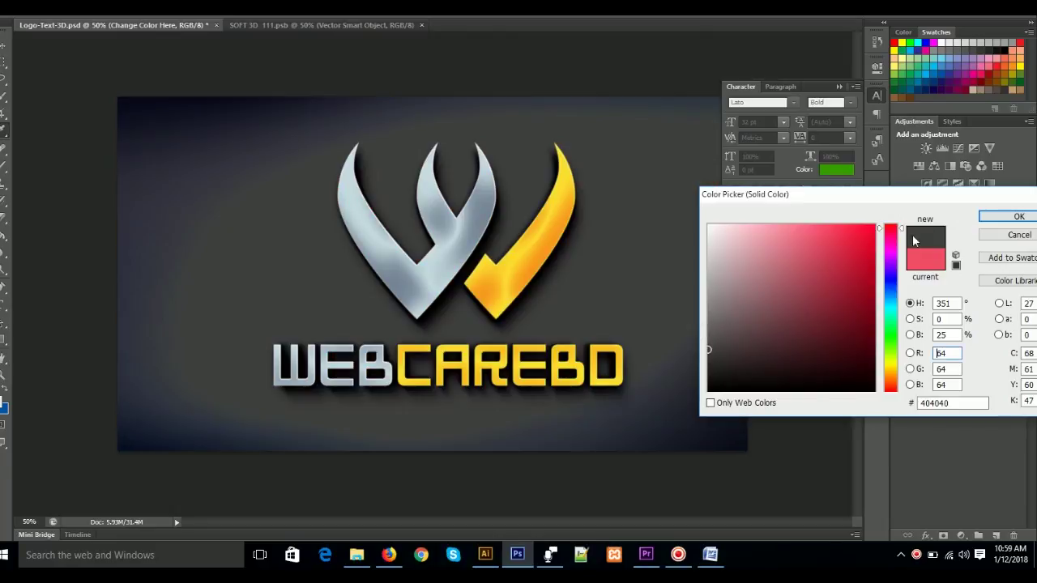
click(1019, 216)
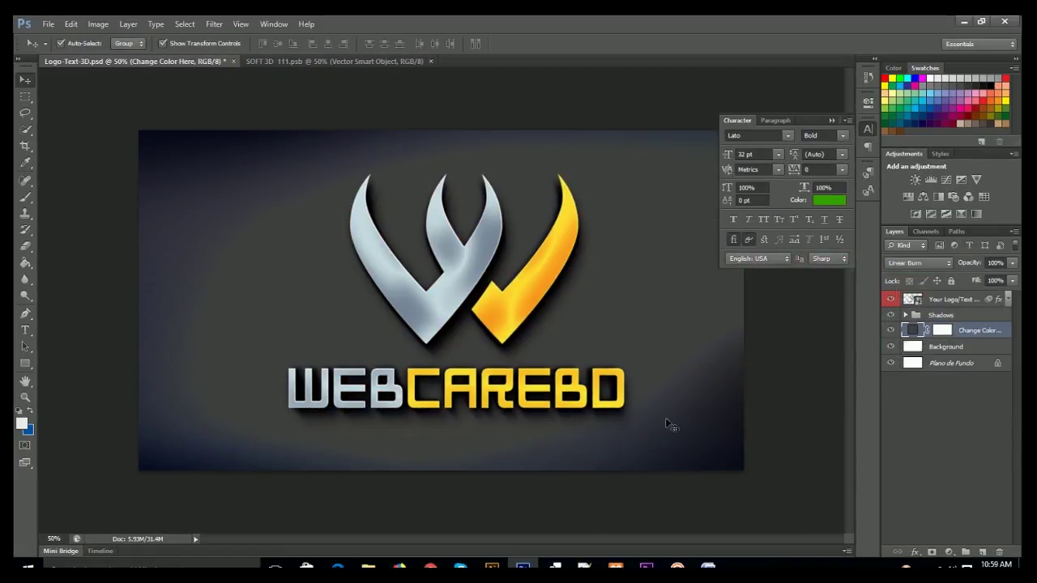
click(766, 359)
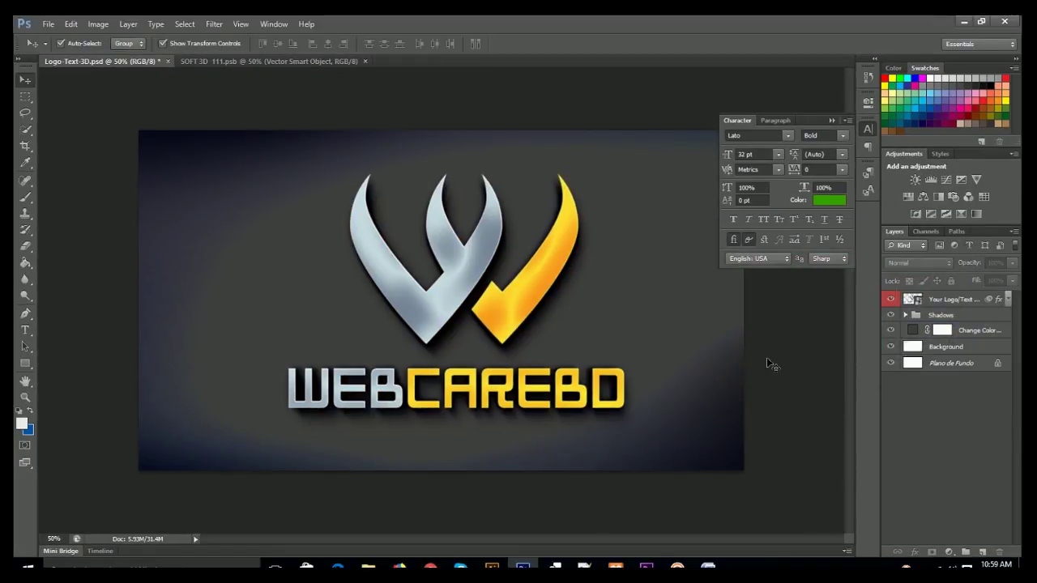